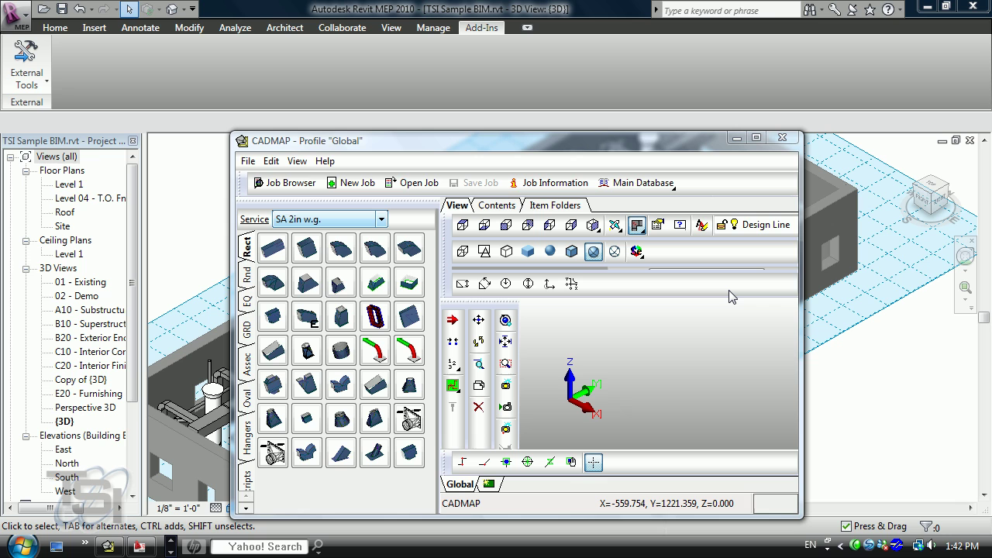
# - Select the whole supply duct network in Revit and add the elbow branch
pyautogui.click(609, 34)
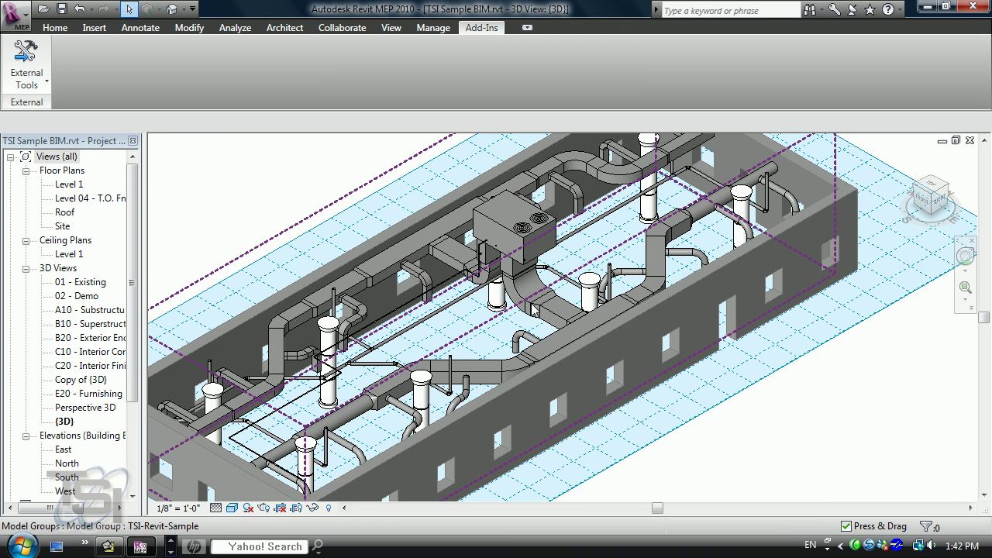
pyautogui.scroll(3, 532, 309)
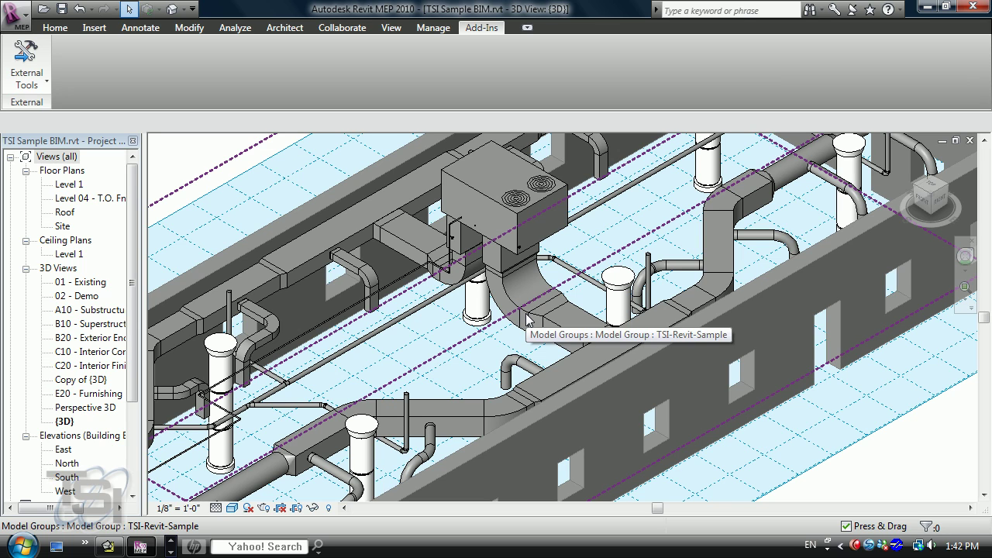
pyautogui.press('Tab')
pyautogui.press('Tab')
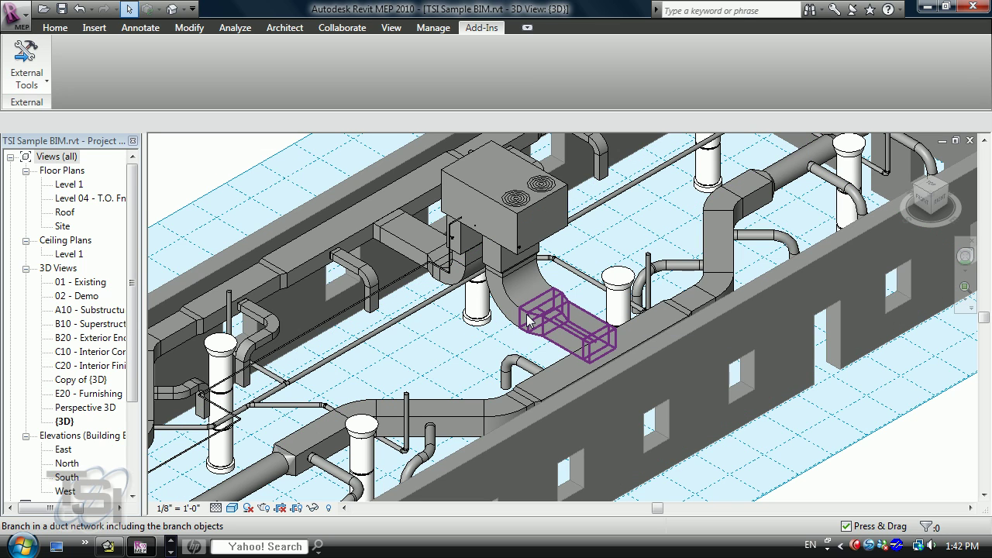
pyautogui.press('Tab')
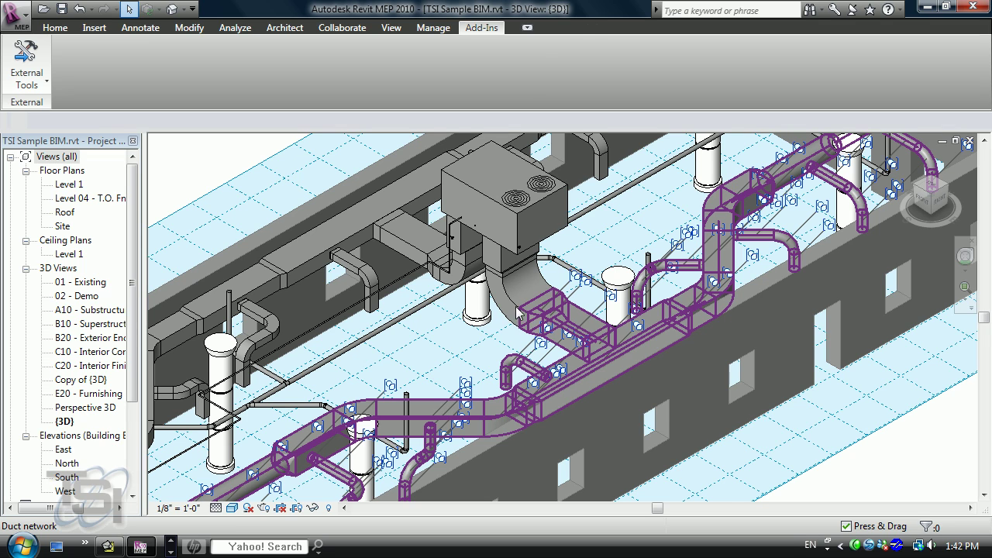
pyautogui.click(524, 315)
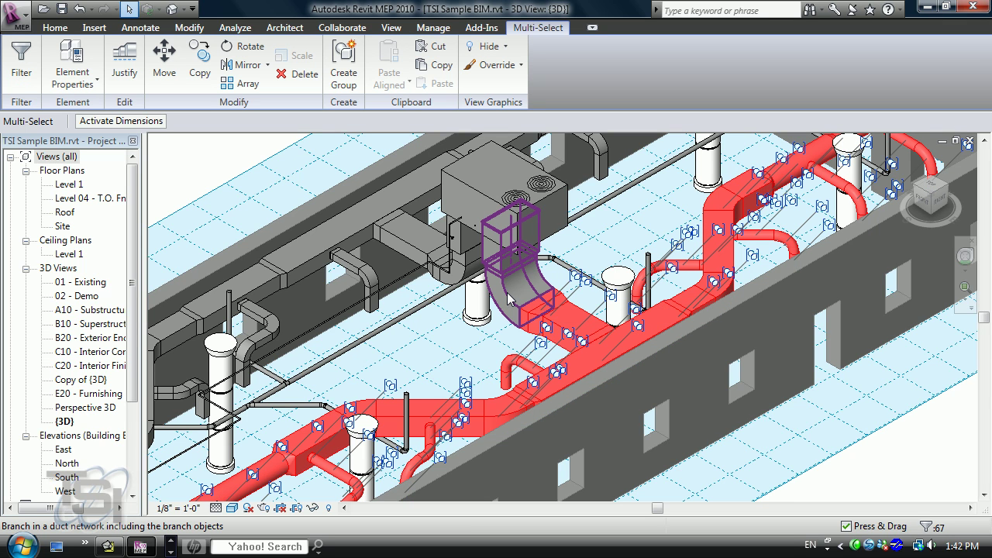
pyautogui.keyDown('ctrl'); pyautogui.click(508, 292); pyautogui.keyUp('ctrl')
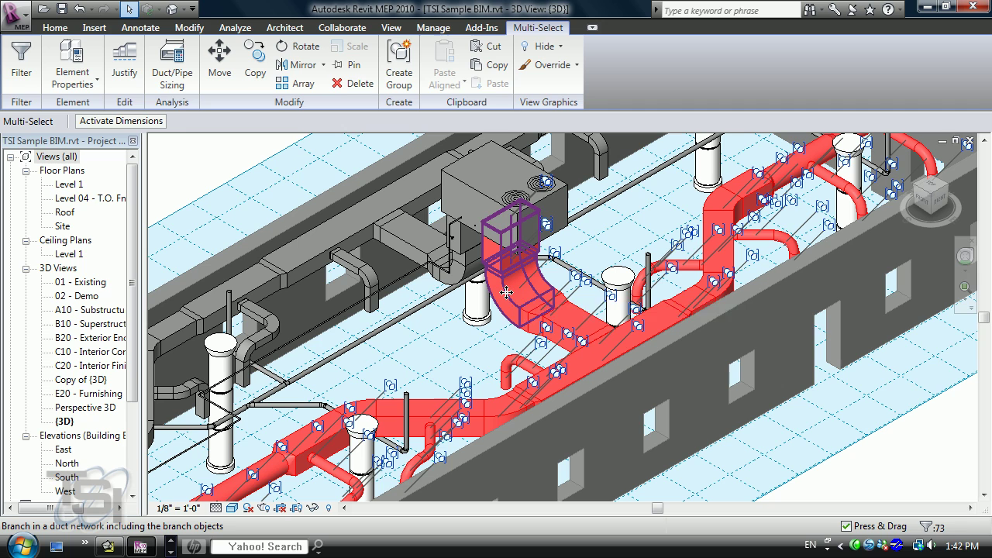
# - Export the selected ducts' connectors with Export Connectors to a file named SA
pyautogui.scroll(1, 497, 53)
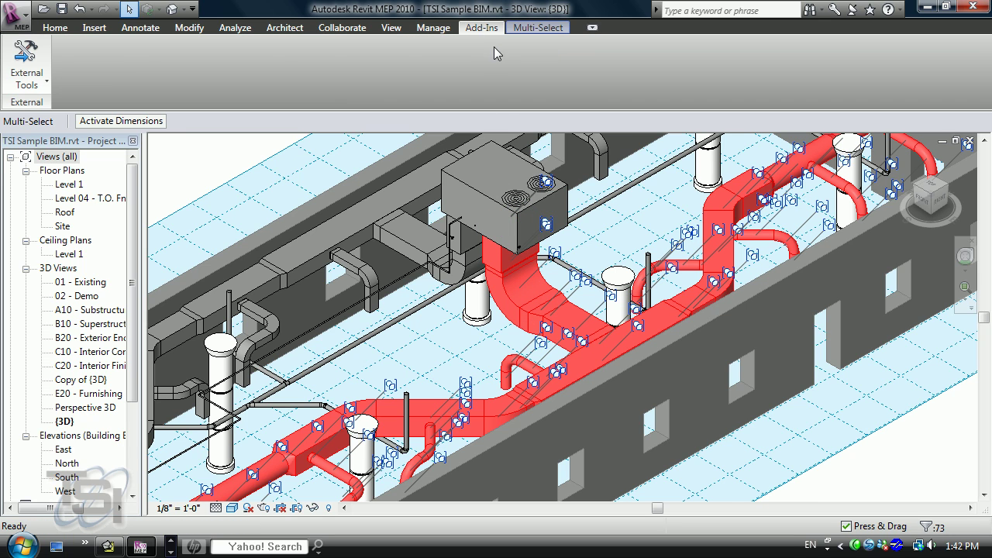
pyautogui.click(31, 77)
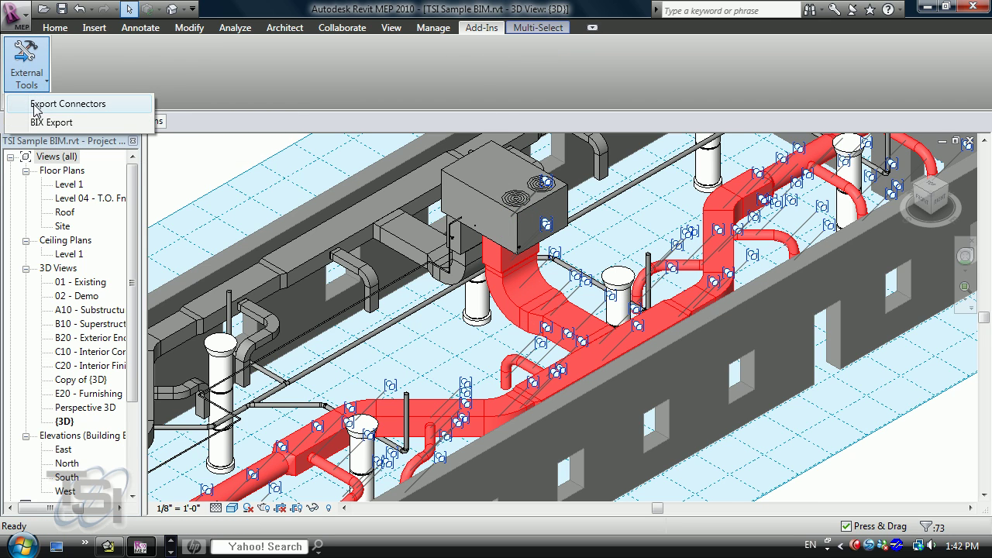
pyautogui.click(35, 105)
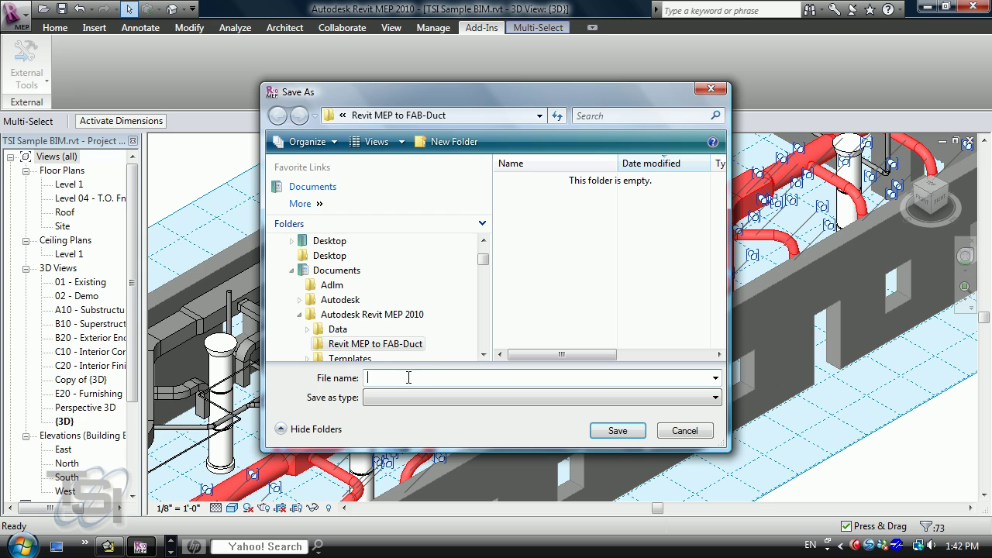
pyautogui.write('SA')
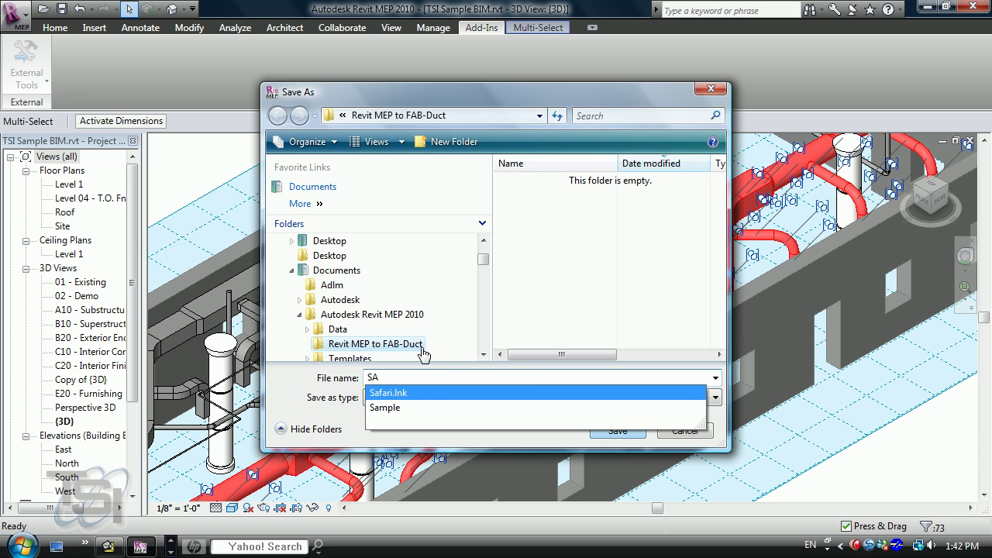
pyautogui.click(613, 432)
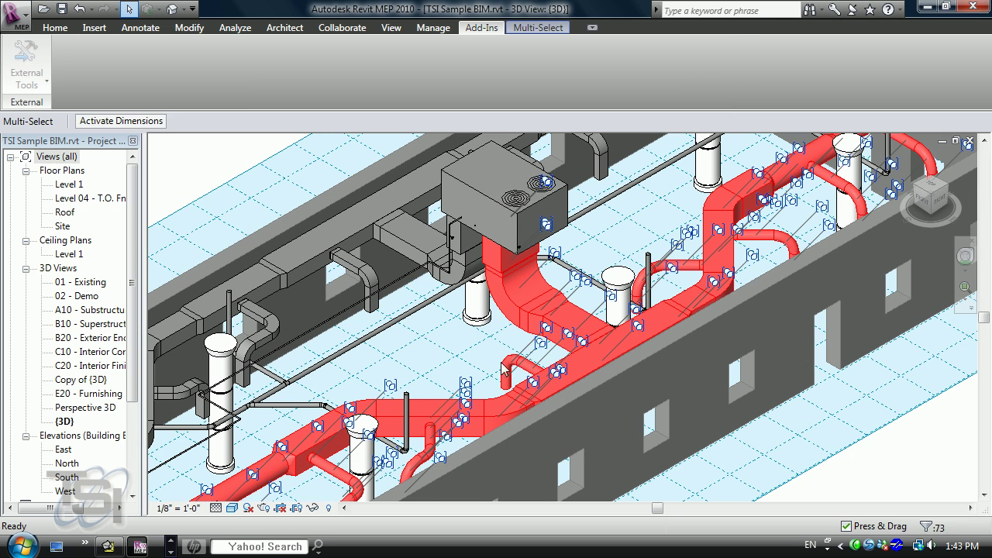
# - Select the upper duct branch and export its connectors as RA
pyautogui.moveTo(390, 263); pyautogui.dragTo(457, 299, button='middle')
pyautogui.press('Escape')
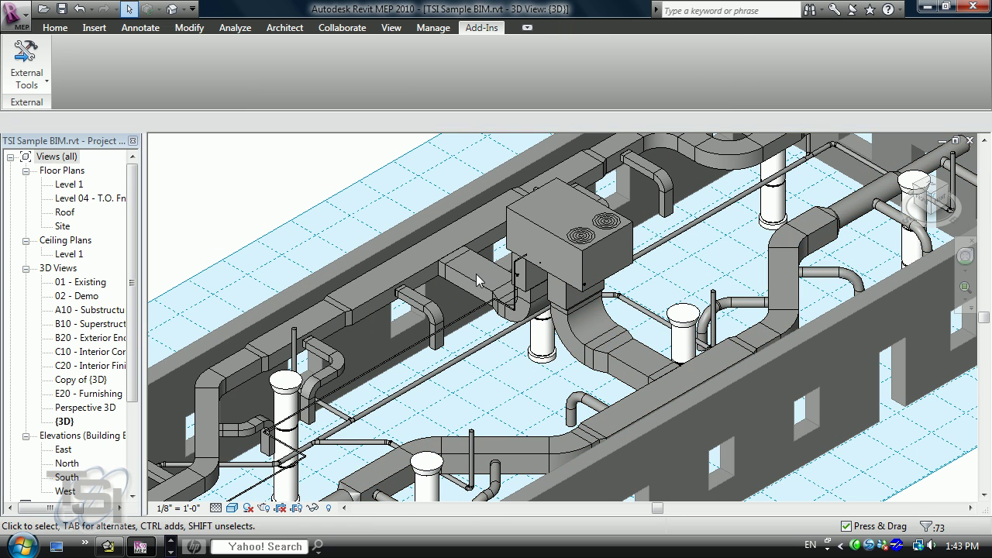
pyautogui.press('Tab')
pyautogui.press('Tab')
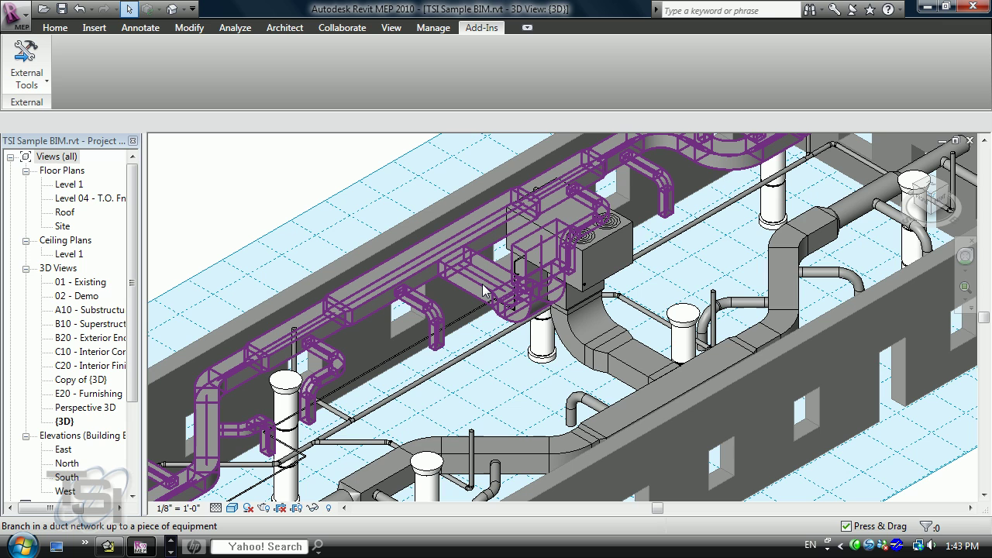
pyautogui.click(483, 284)
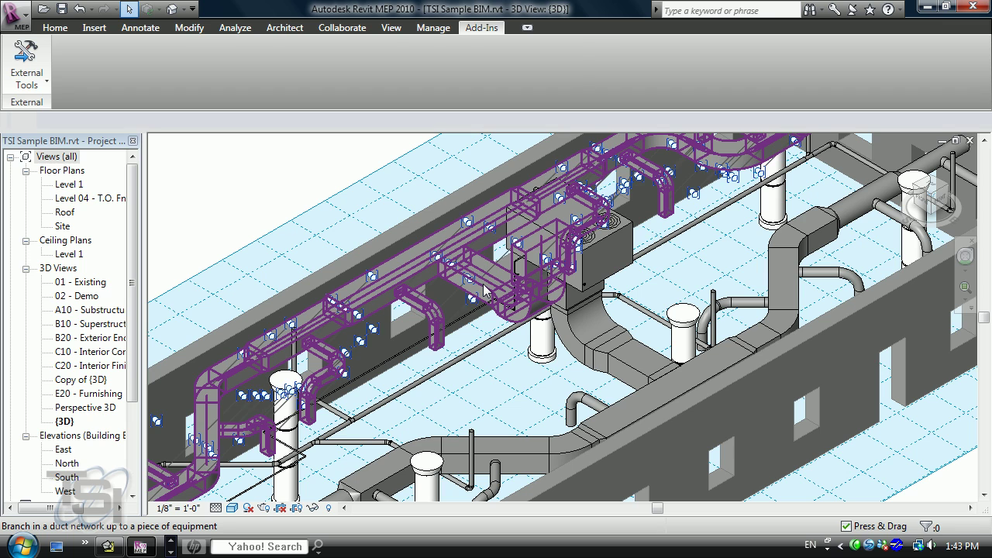
pyautogui.click(482, 27)
pyautogui.click(29, 74)
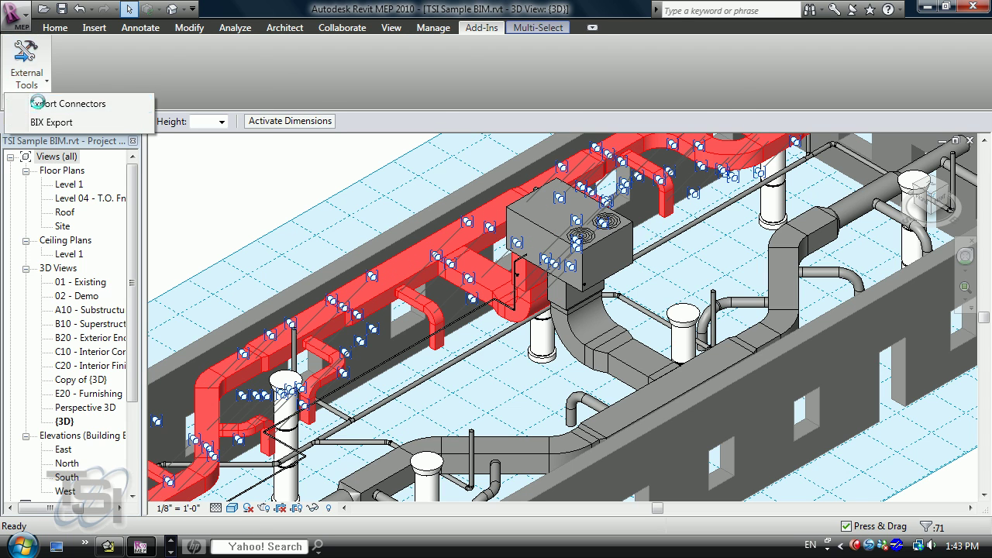
pyautogui.click(33, 101)
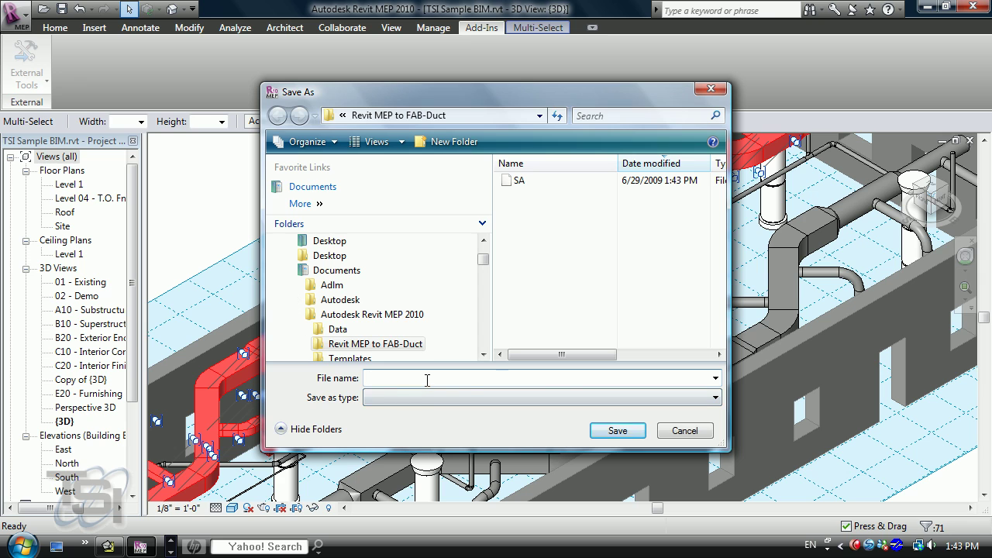
pyautogui.write('RA')
pyautogui.click(624, 431)
# - Select a pipe branch and export its connectors as NG
pyautogui.press('Escape')
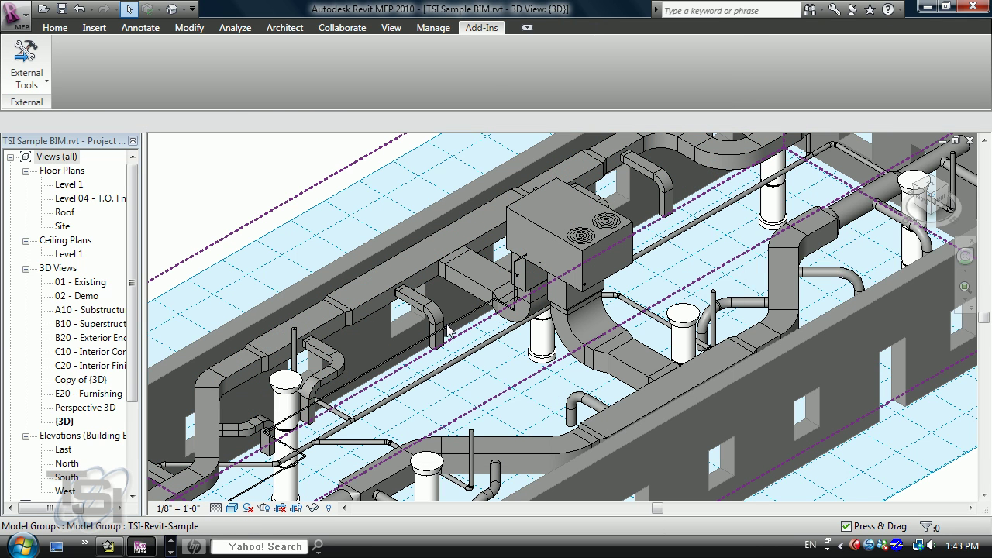
pyautogui.press('Tab')
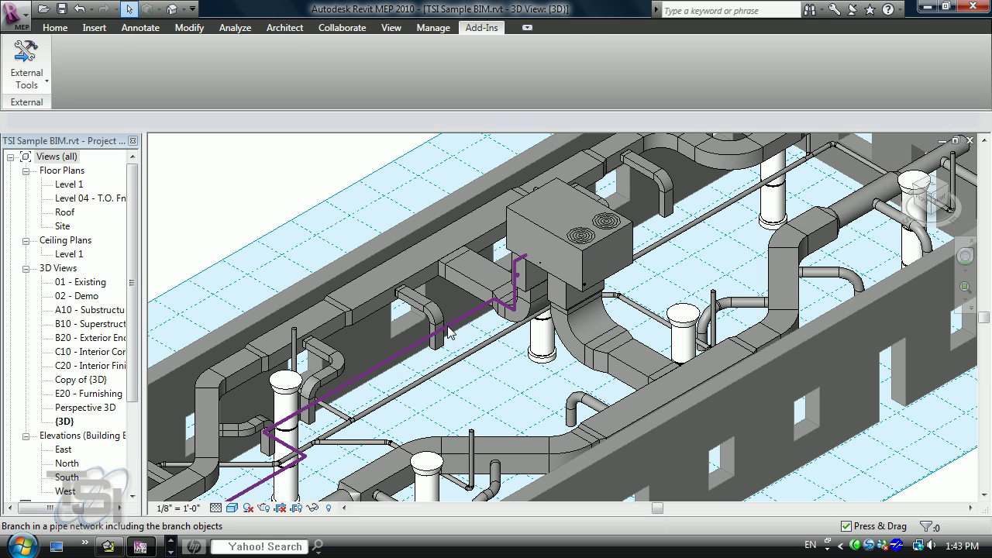
pyautogui.click(449, 331)
pyautogui.click(482, 27)
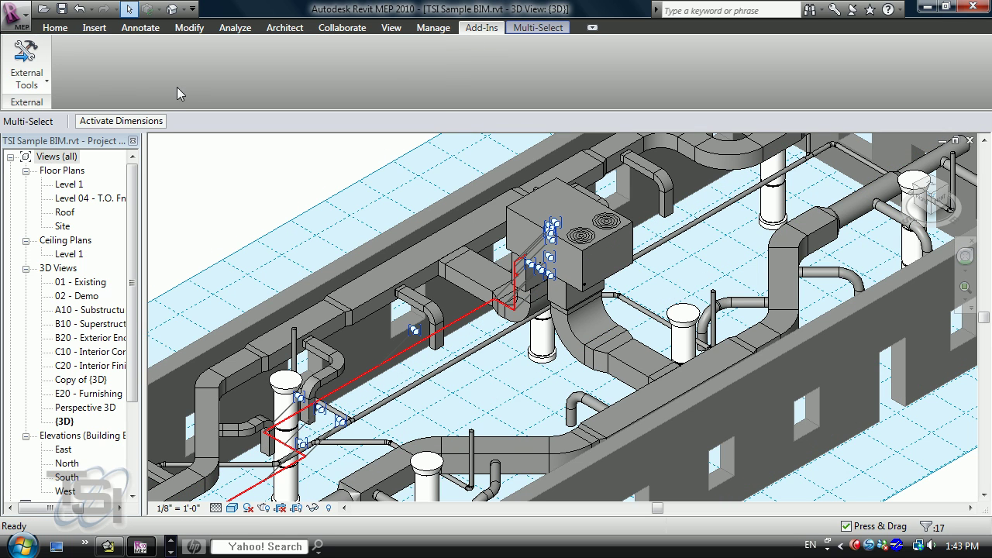
pyautogui.click(25, 74)
pyautogui.click(45, 101)
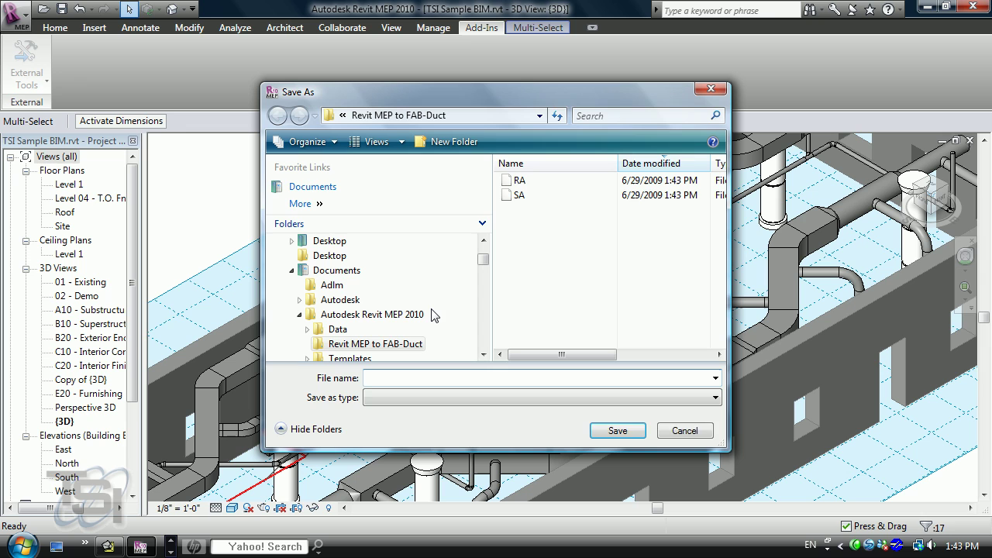
pyautogui.write('NG')
pyautogui.click(618, 430)
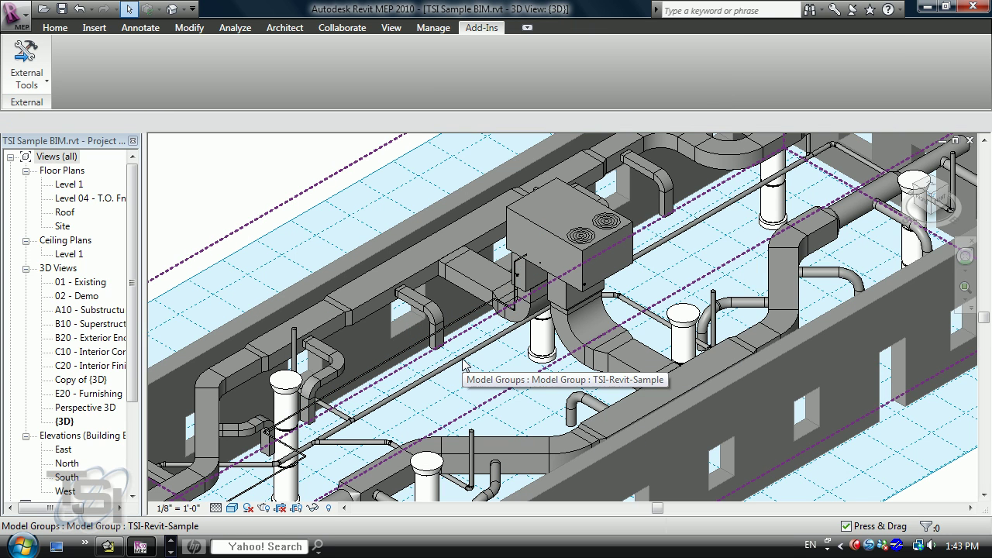
# - Select the whole pipe network and export it as SD
pyautogui.press('Tab')
pyautogui.press('Tab')
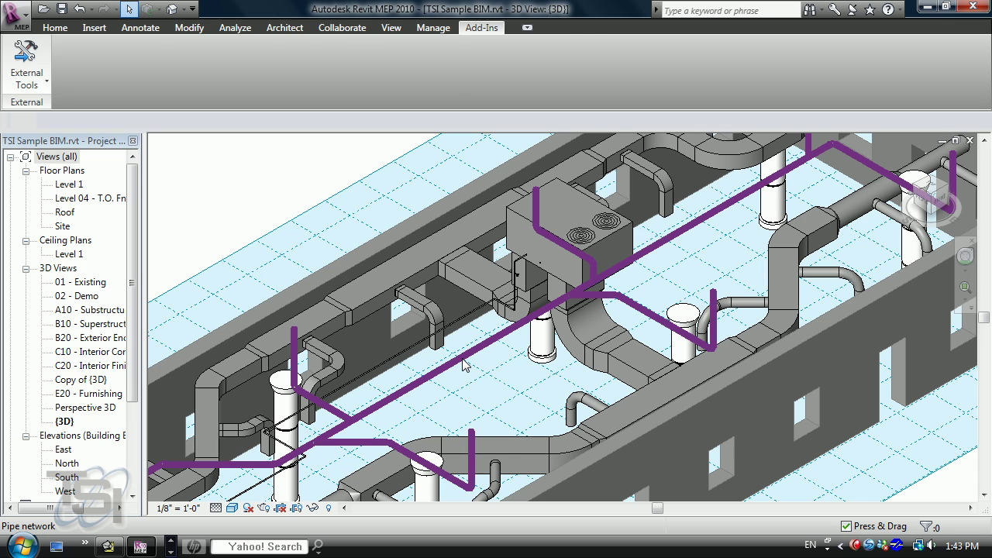
pyautogui.click(464, 366)
pyautogui.click(482, 27)
pyautogui.click(26, 78)
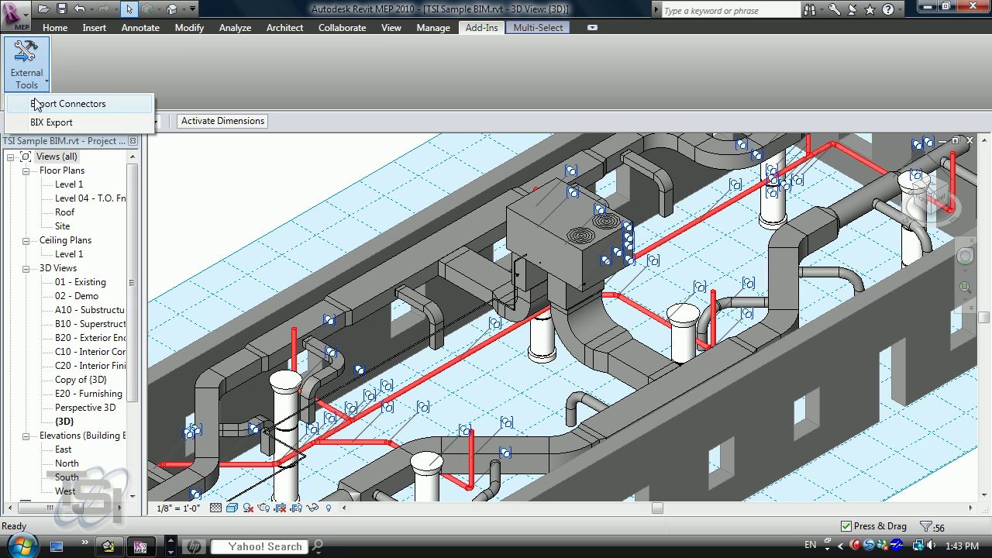
pyautogui.click(46, 121)
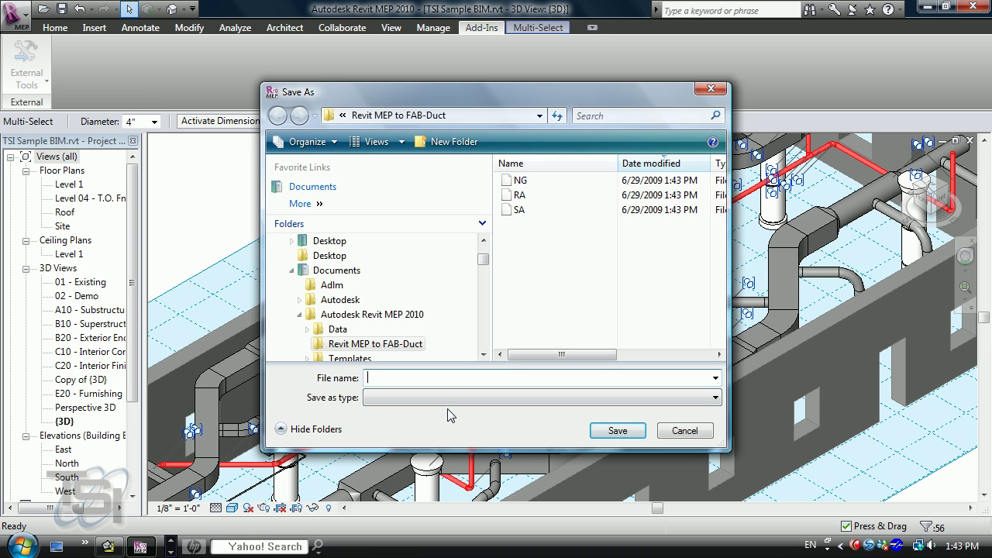
pyautogui.write('SD')
pyautogui.click(618, 430)
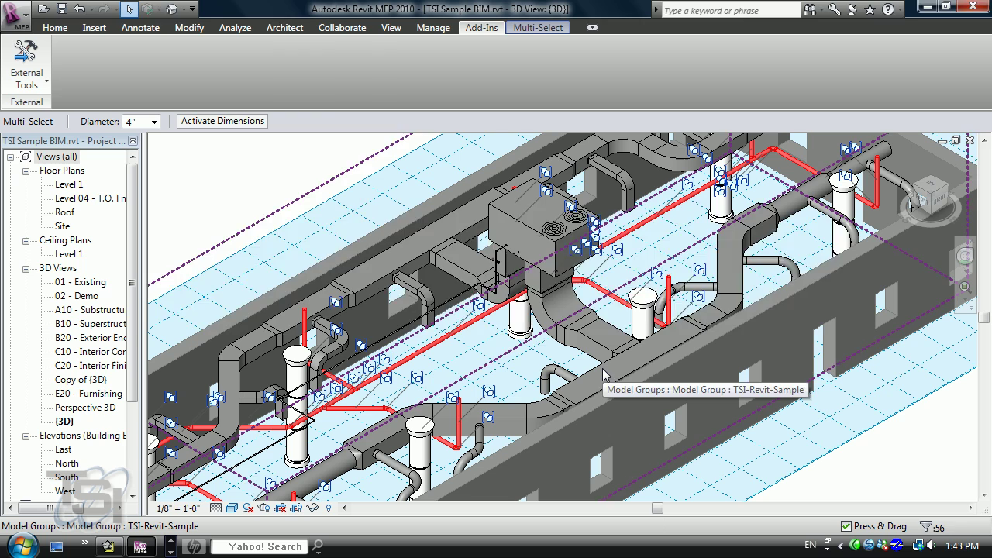
# - Switch to CADMAP, maximise it, and keep SA 2in w.g. as the service
pyautogui.hotkey('alt', 'Tab')
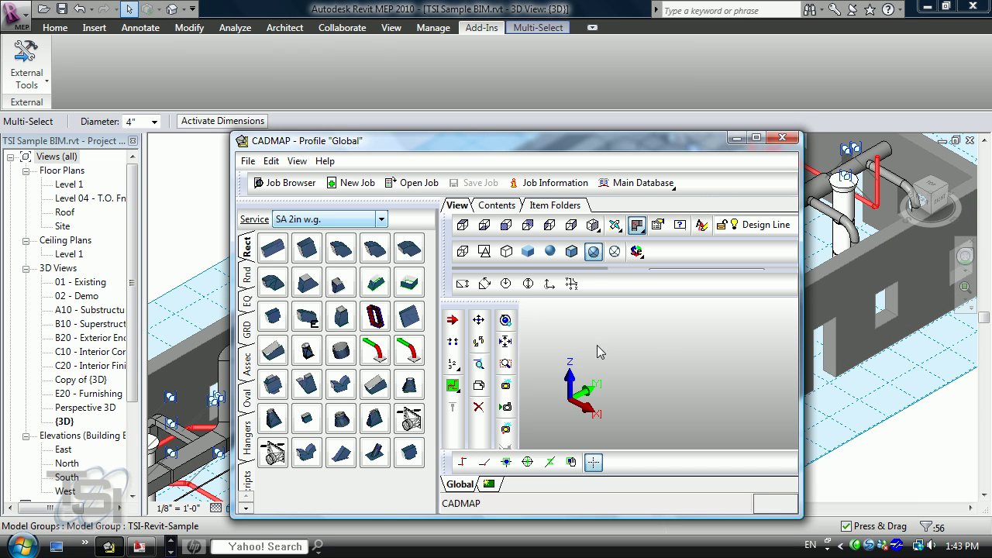
pyautogui.doubleClick(607, 149)
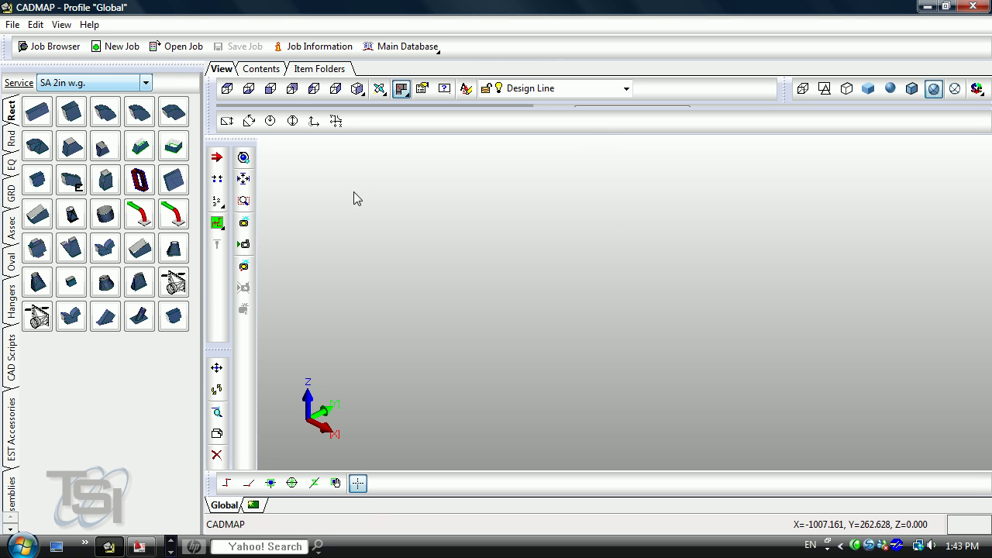
pyautogui.click(147, 85)
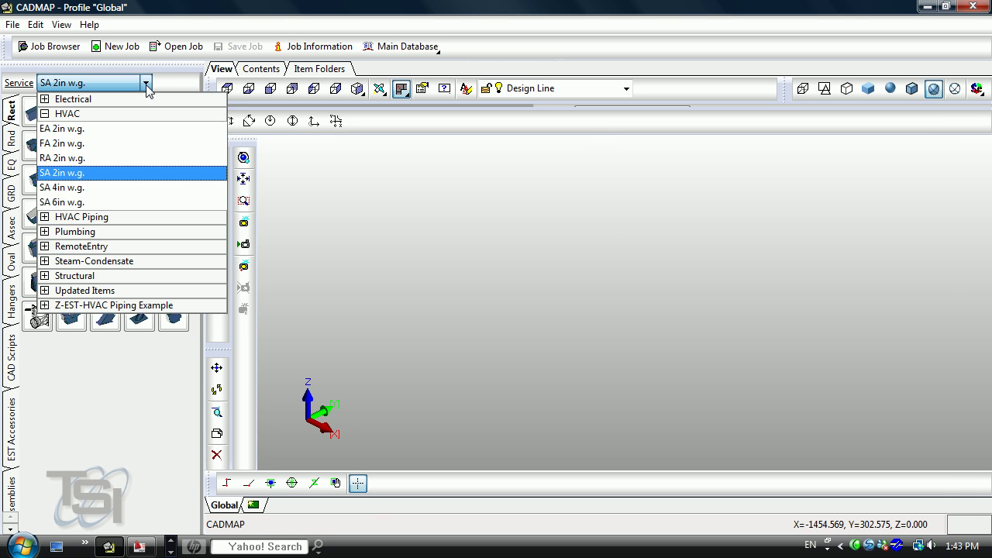
pyautogui.click(112, 173)
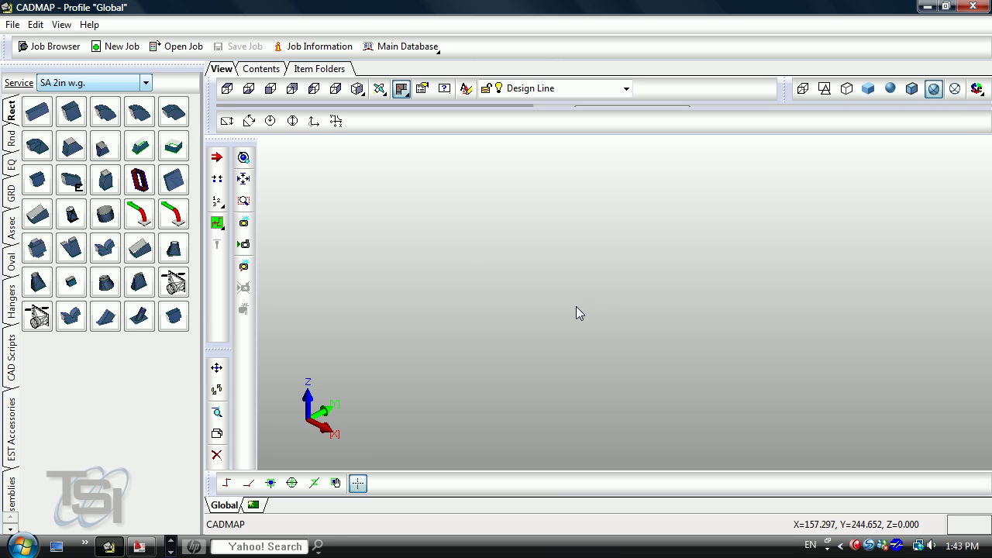
# - Run the Import command and choose the exported SA file
pyautogui.write('Imprt')
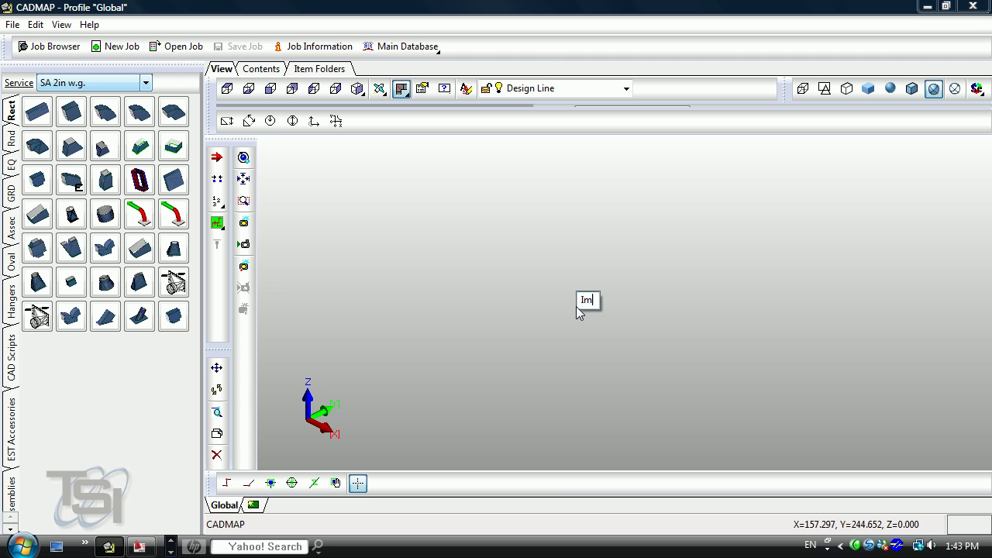
pyautogui.press('BackSpace')
pyautogui.press('BackSpace')
pyautogui.press('BackSpace')
pyautogui.write('port')
pyautogui.press('Return')
pyautogui.click(340, 159)
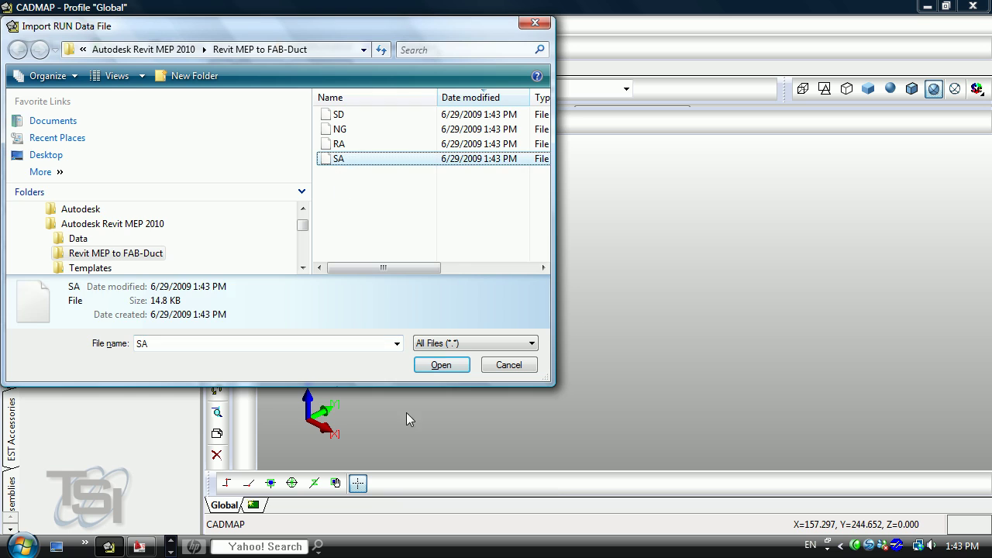
# - Finish importing the SA duct run into the job
pyautogui.click(447, 368)
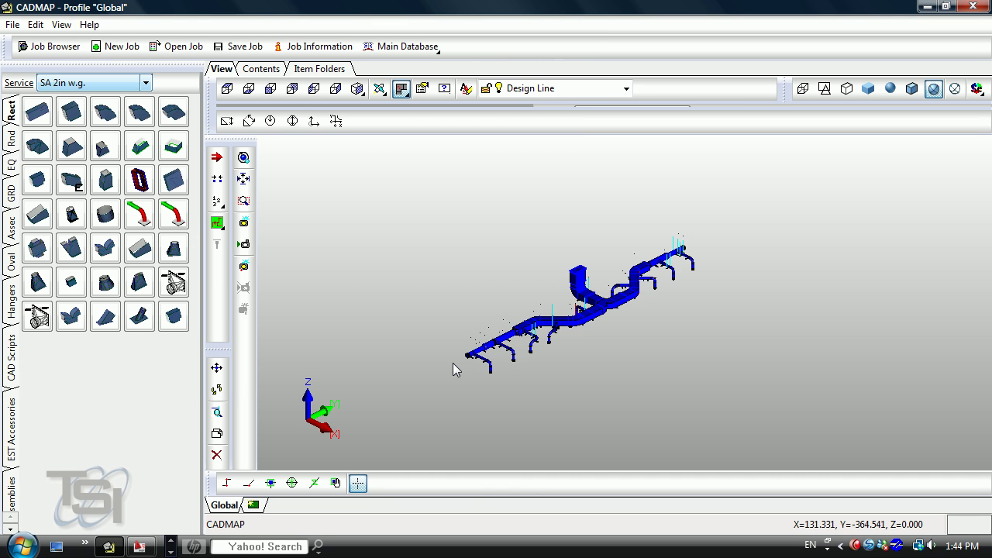
pyautogui.scroll(3, 551, 341)
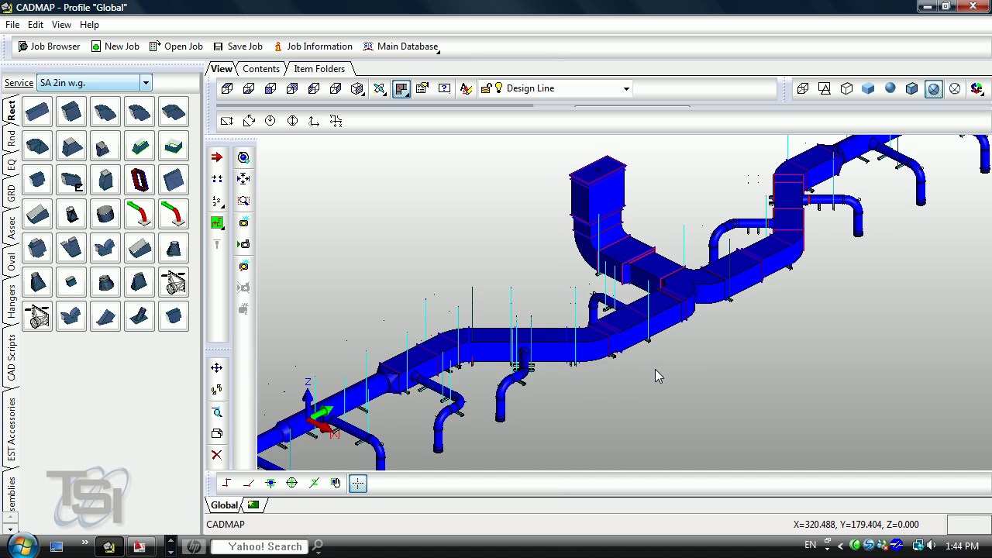
pyautogui.scroll(-4, 655, 376)
pyautogui.click(549, 313)
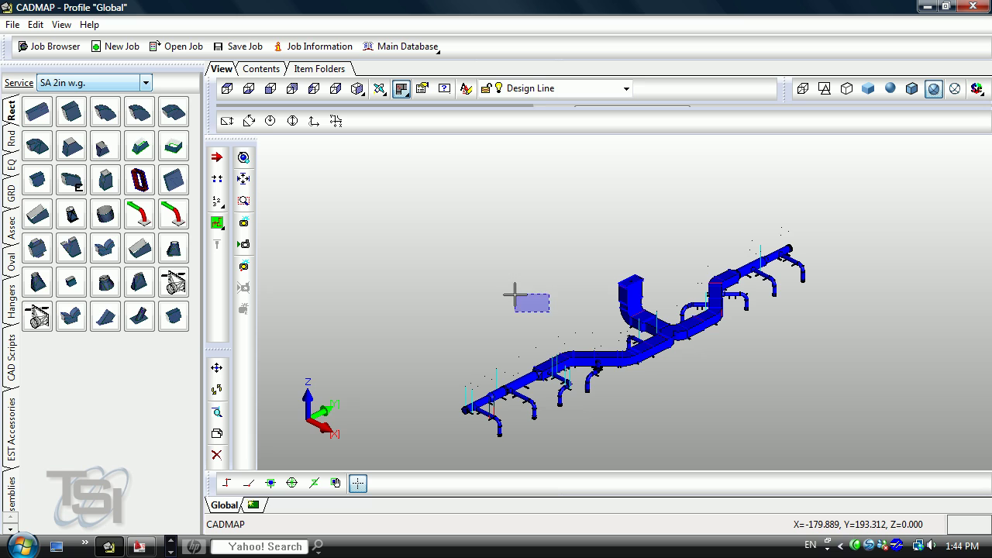
# - Import the RA run file with IMPORTRUN under the RA 2in w.g. service
pyautogui.click(145, 82)
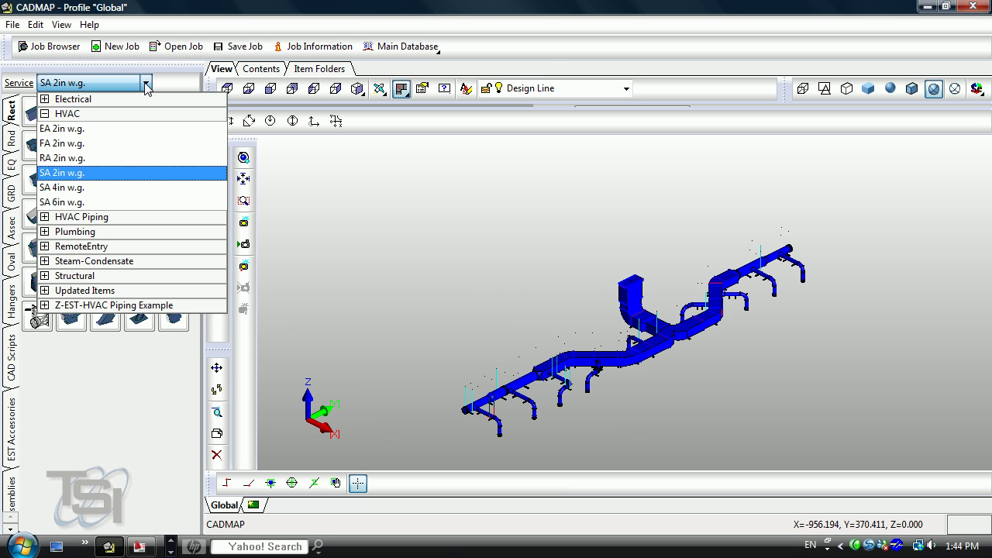
pyautogui.click(89, 157)
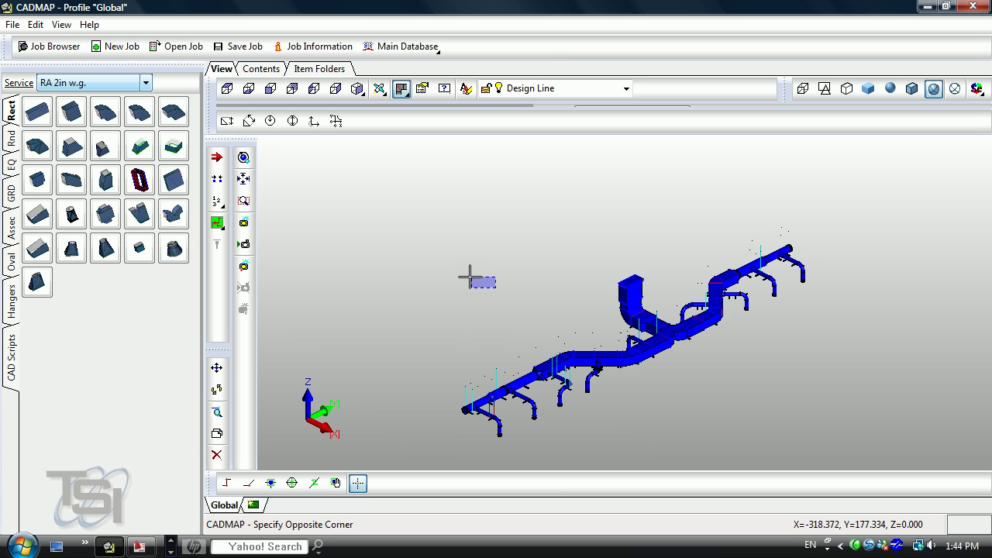
pyautogui.write('Importrun')
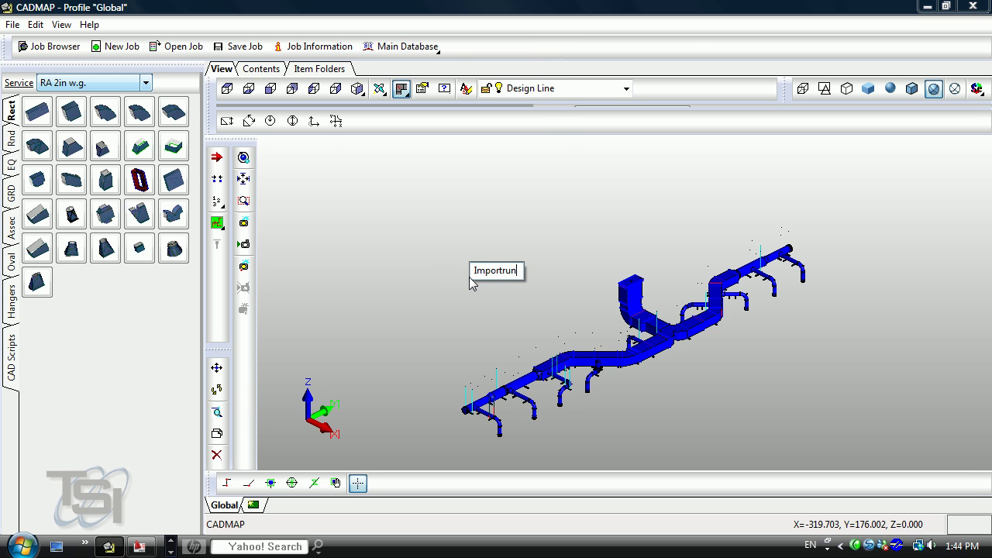
pyautogui.press('Return')
pyautogui.click(345, 145)
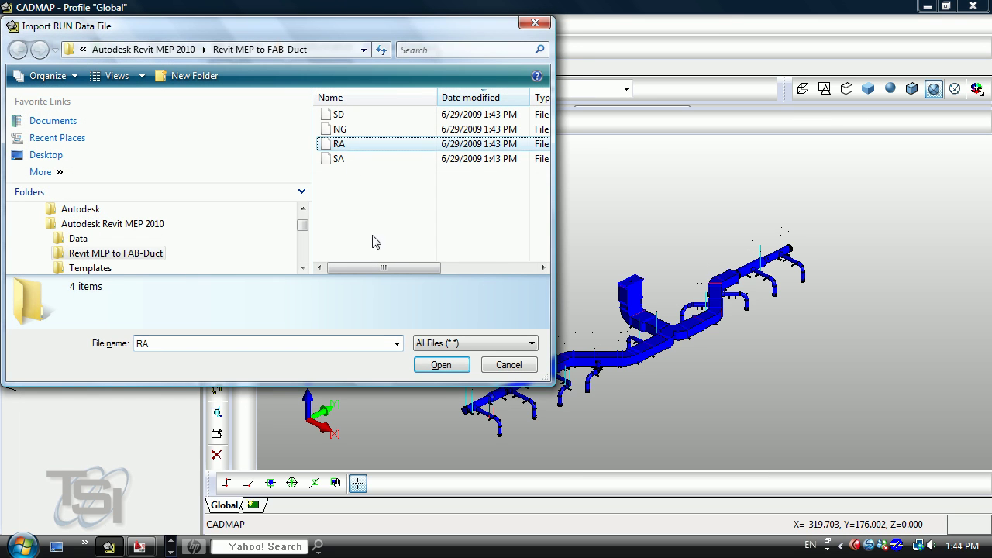
pyautogui.click(441, 366)
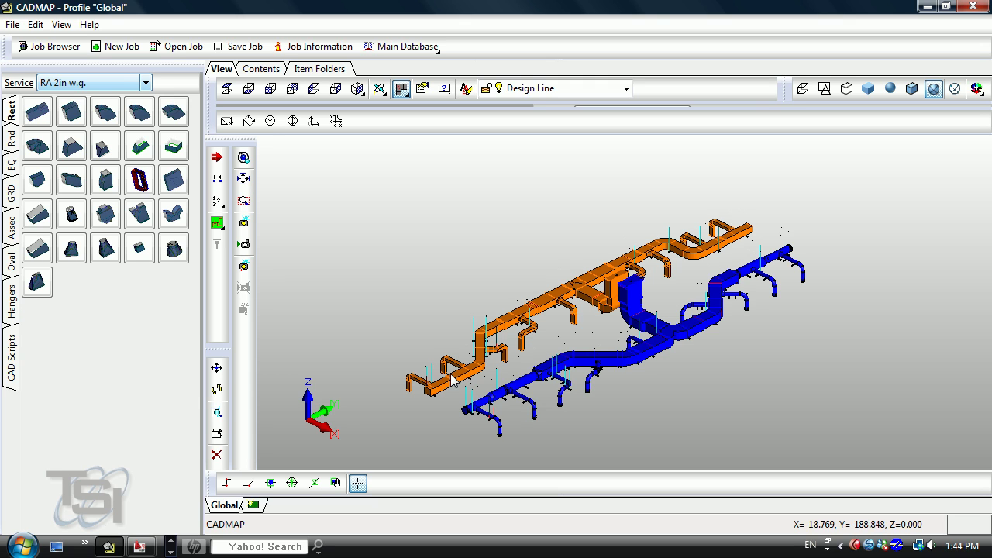
# - Import the NG run file under the HVAC Piping NG (ThdxBW) service
pyautogui.click(145, 83)
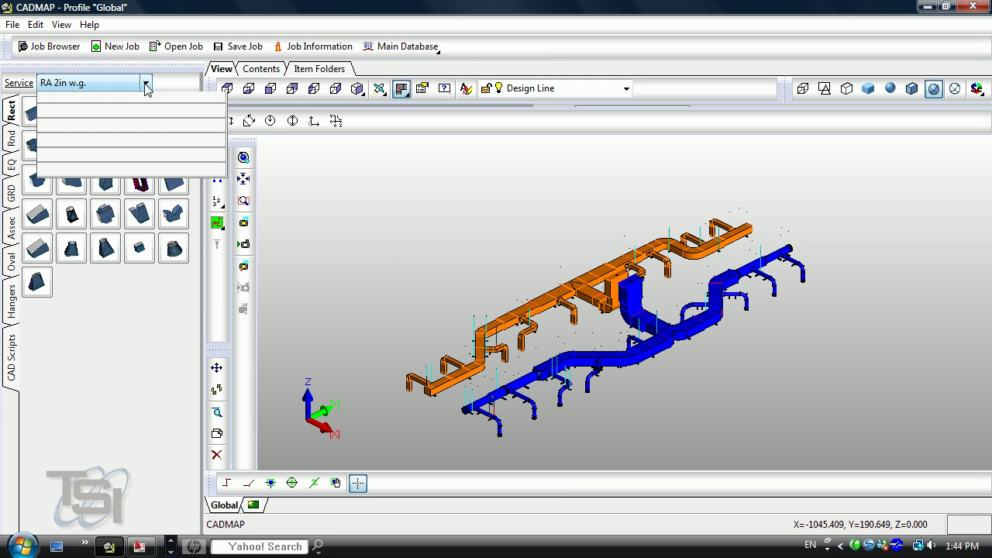
pyautogui.click(45, 217)
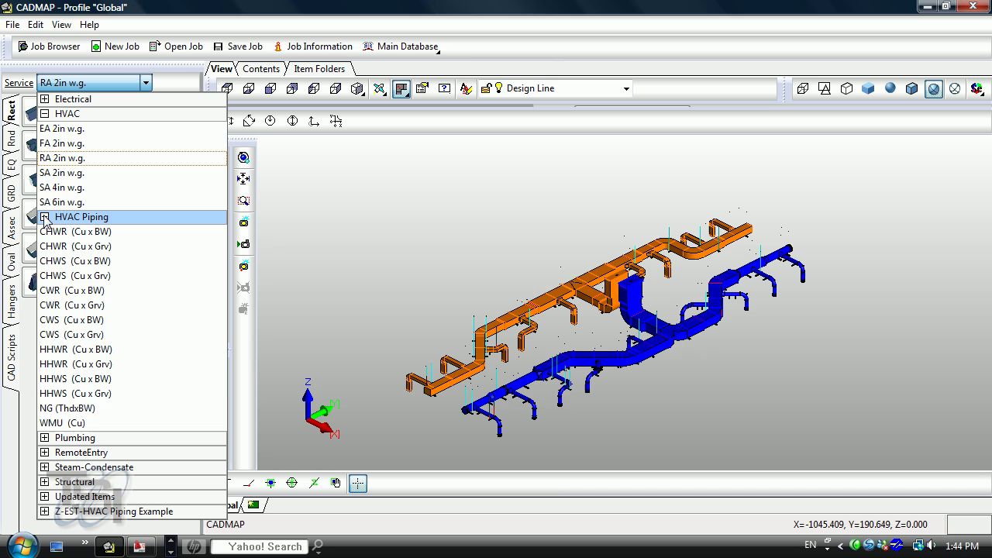
pyautogui.click(399, 282)
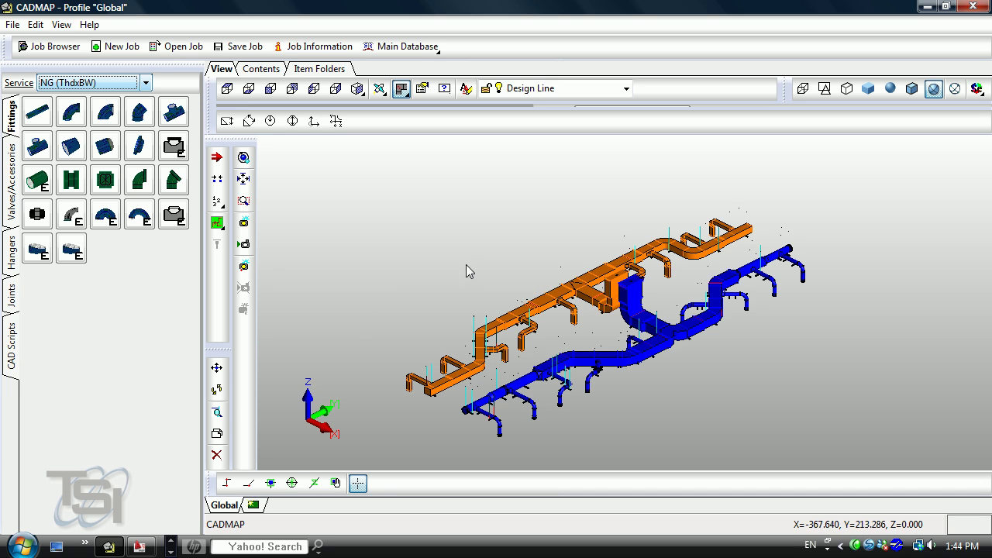
pyautogui.click(446, 256)
pyautogui.click(445, 256)
pyautogui.write('importrun')
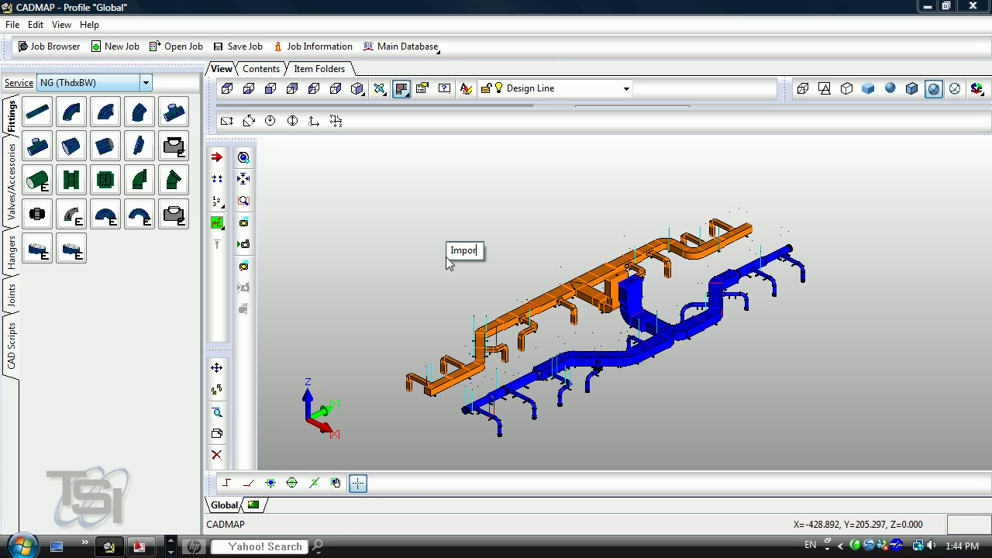
pyautogui.press('Return')
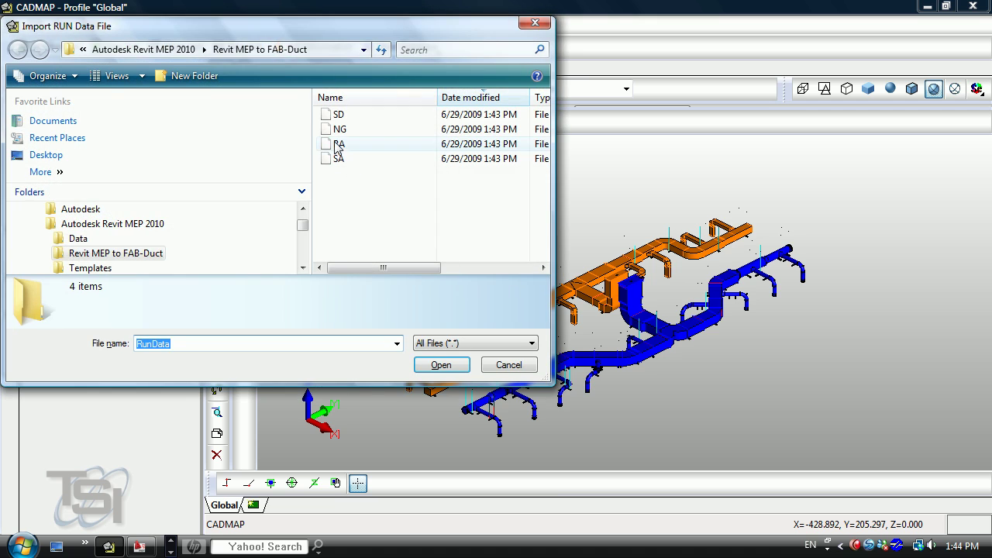
pyautogui.click(335, 129)
pyautogui.click(440, 365)
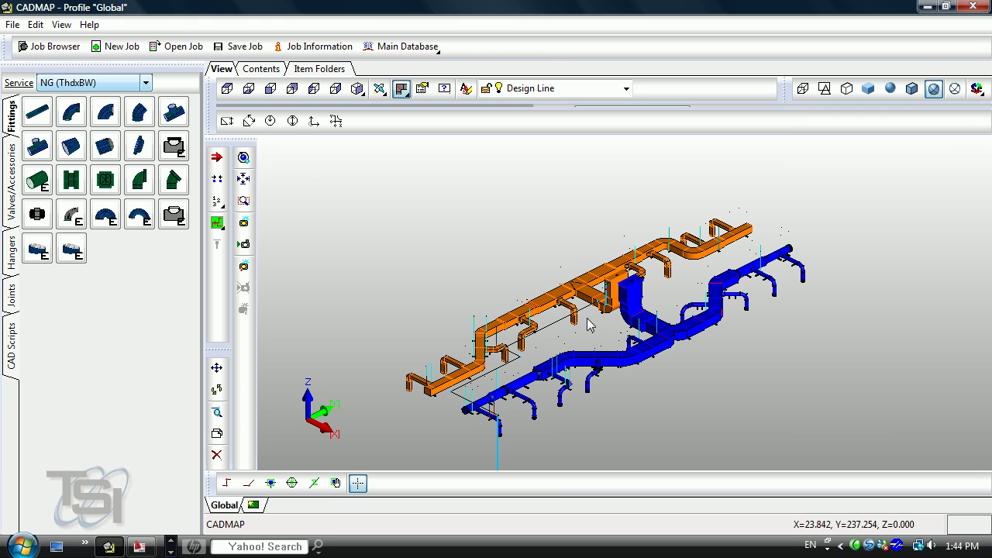
# - Import the SD run file under the Plumbing Storm PVC service
pyautogui.click(146, 83)
pyautogui.click(48, 347)
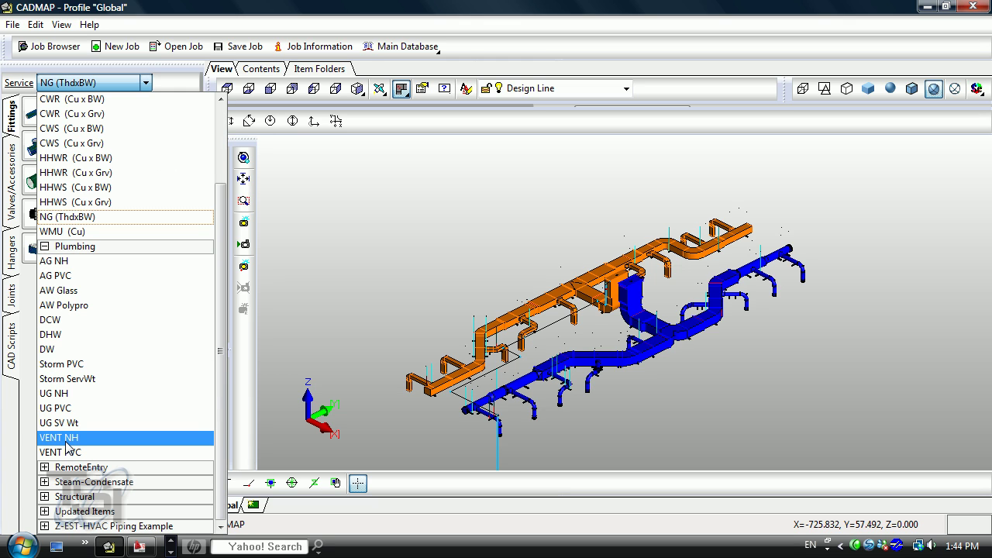
pyautogui.click(62, 364)
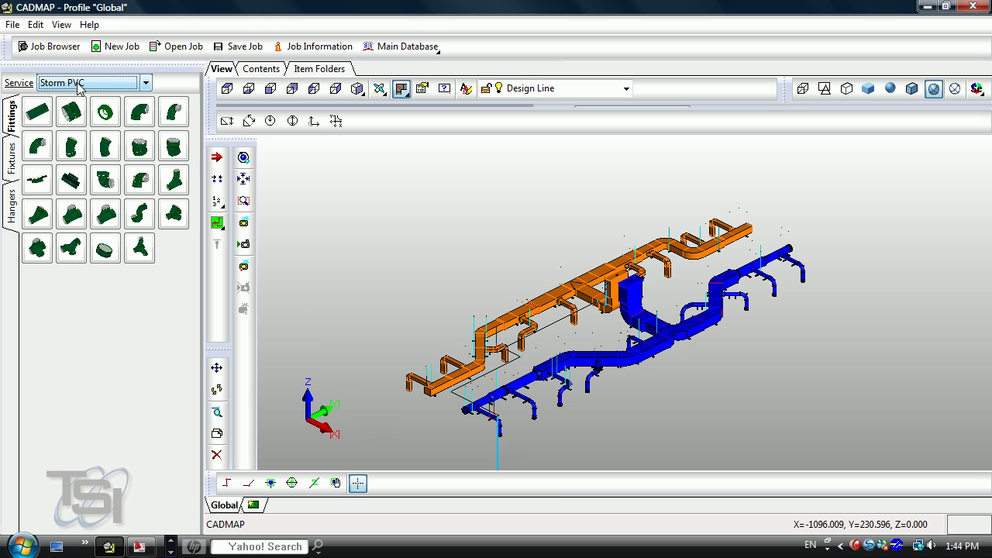
pyautogui.click(494, 273)
pyautogui.click(470, 264)
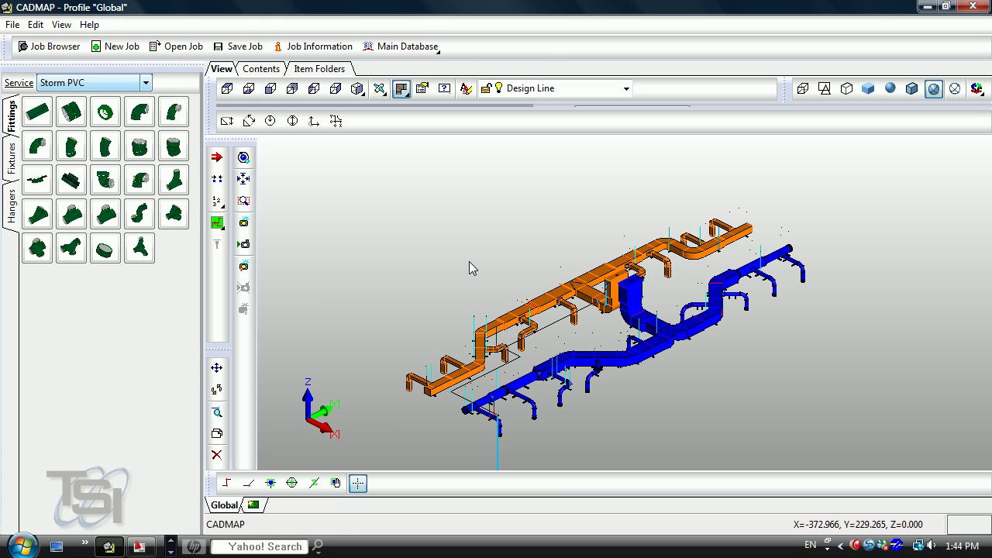
pyautogui.write('Importr')
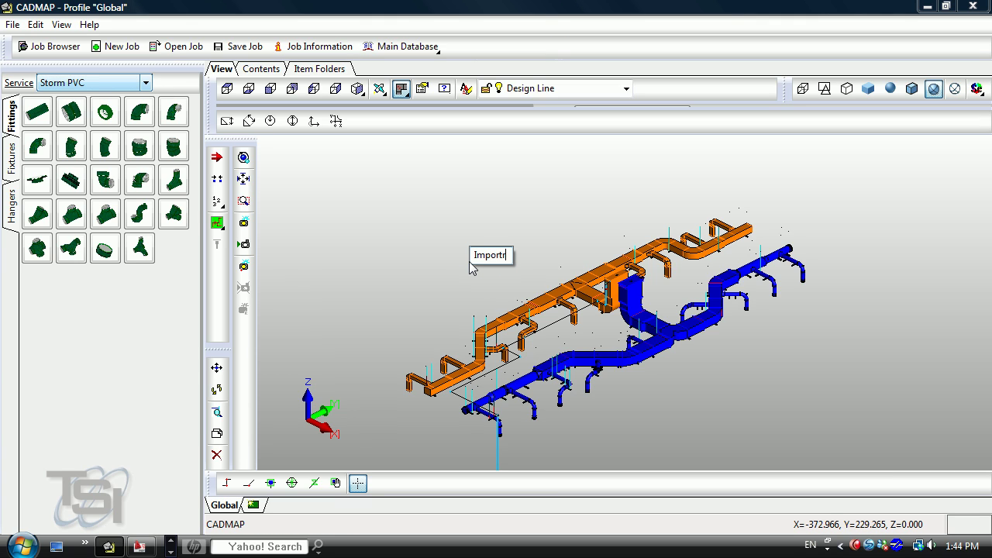
pyautogui.press('Return')
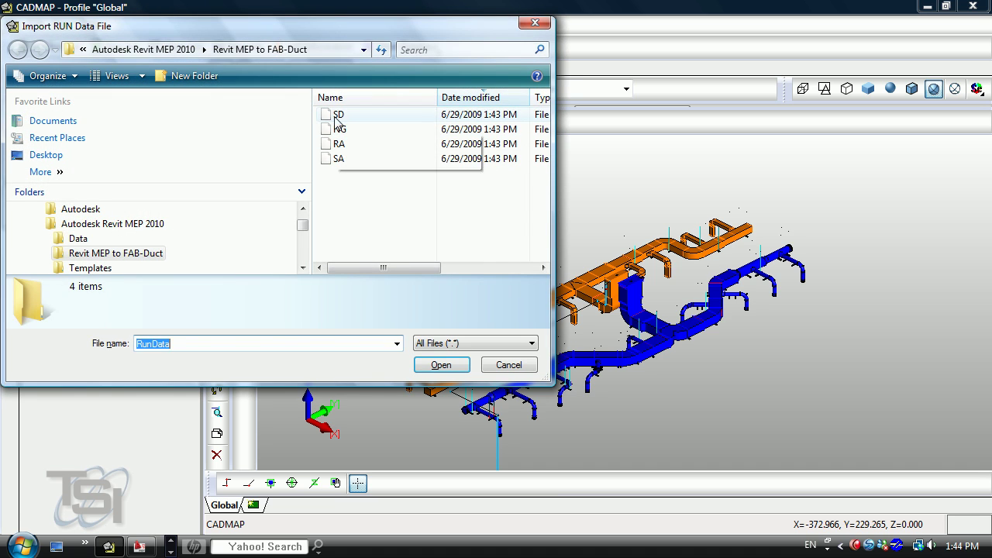
pyautogui.click(342, 115)
pyautogui.click(441, 366)
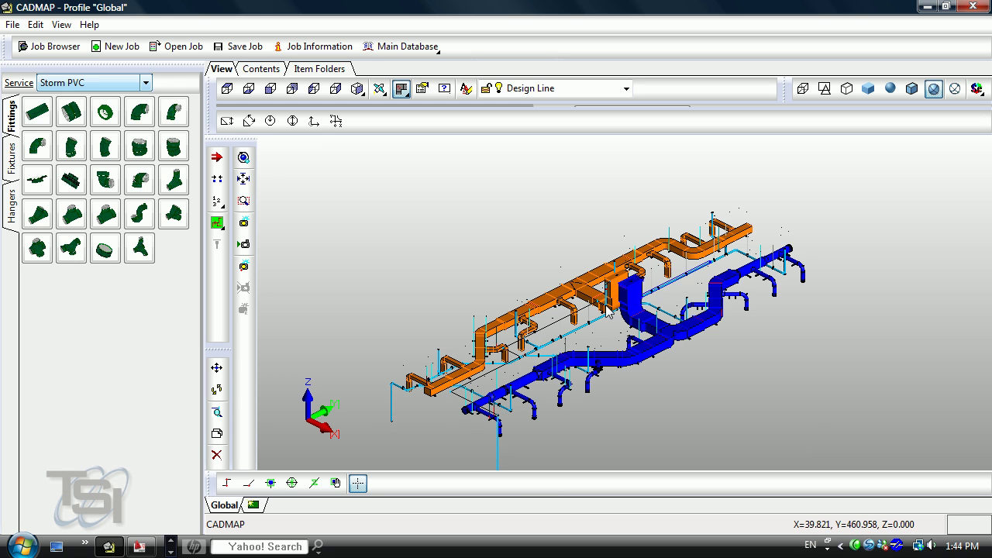
# - View the model from the right side and zoom in on the storm pipe
pyautogui.click(336, 89)
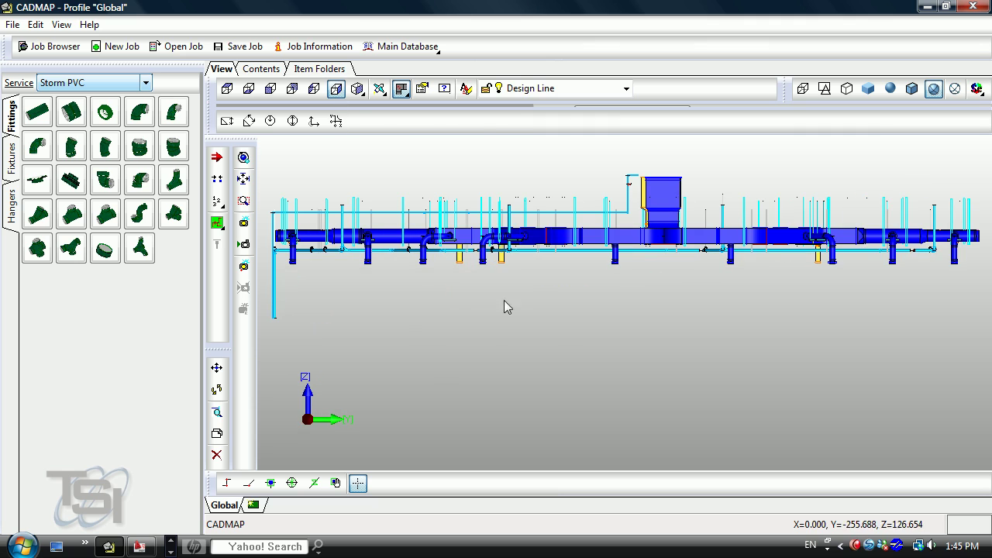
pyautogui.click(217, 224)
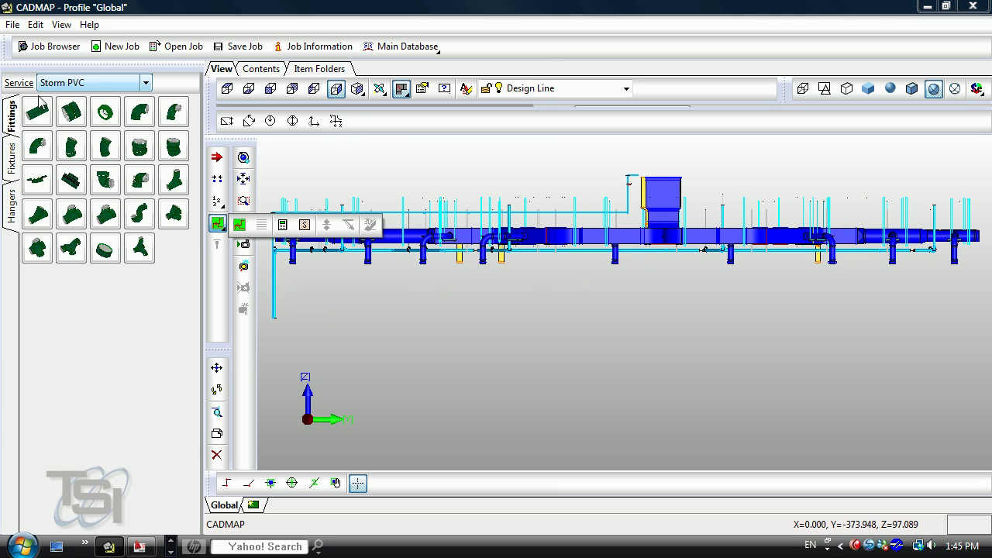
pyautogui.click(470, 283)
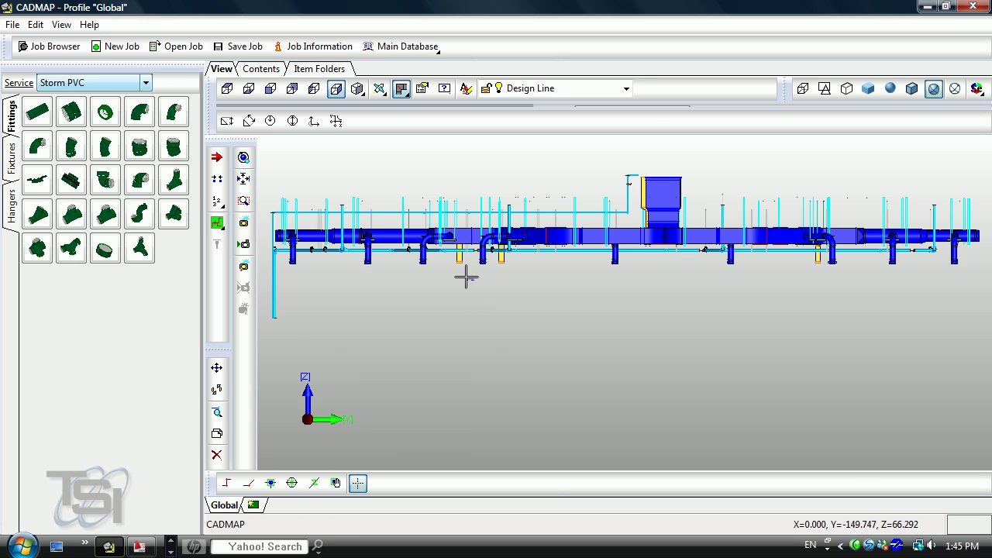
pyautogui.scroll(3, 474, 256)
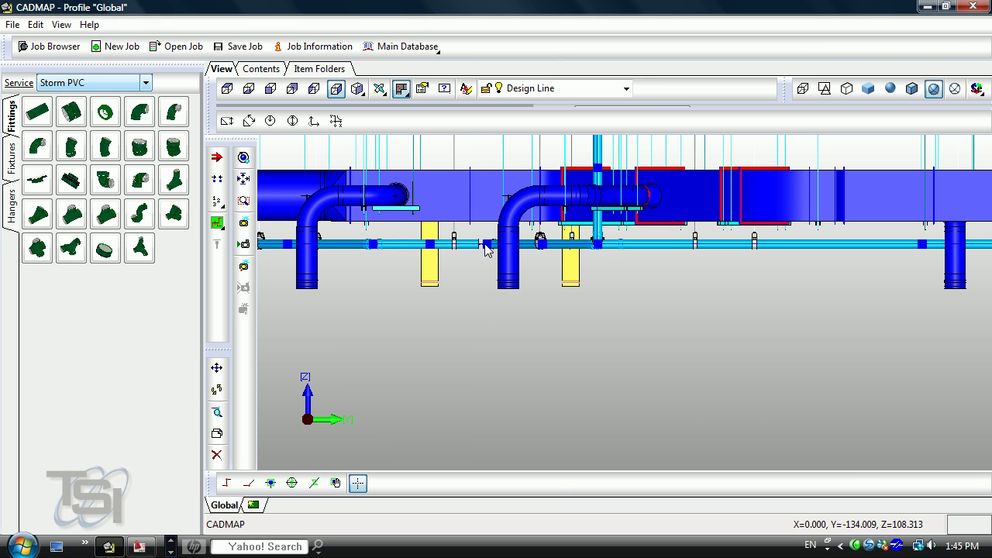
# - Start design-line mode with the 3D pipe graphics hidden, leaving plain lines
pyautogui.click(487, 248)
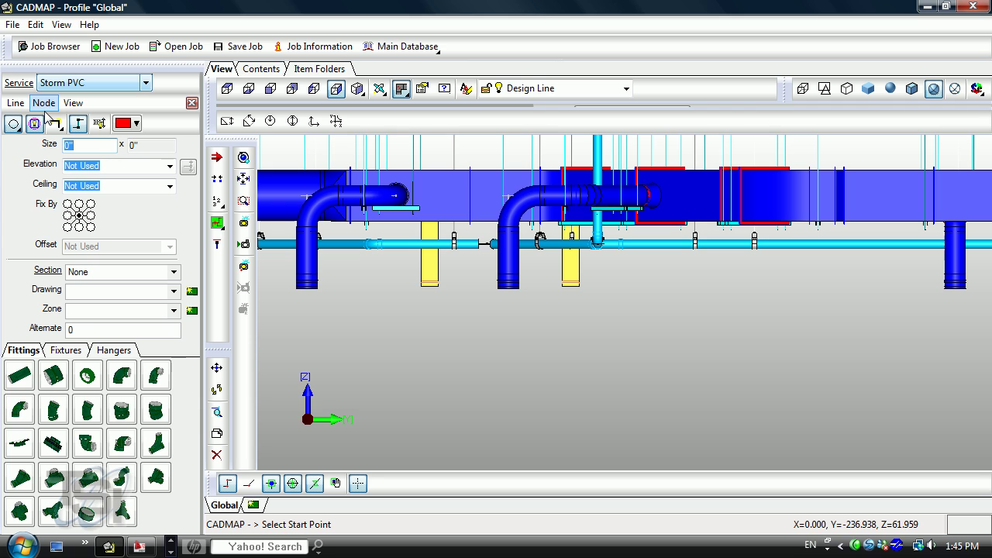
pyautogui.click(217, 224)
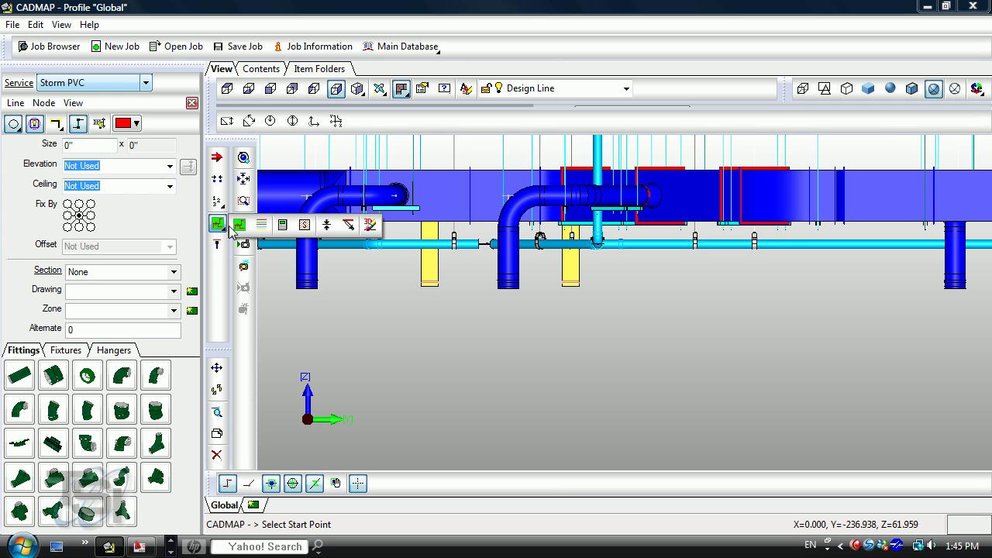
pyautogui.click(371, 226)
pyautogui.click(15, 103)
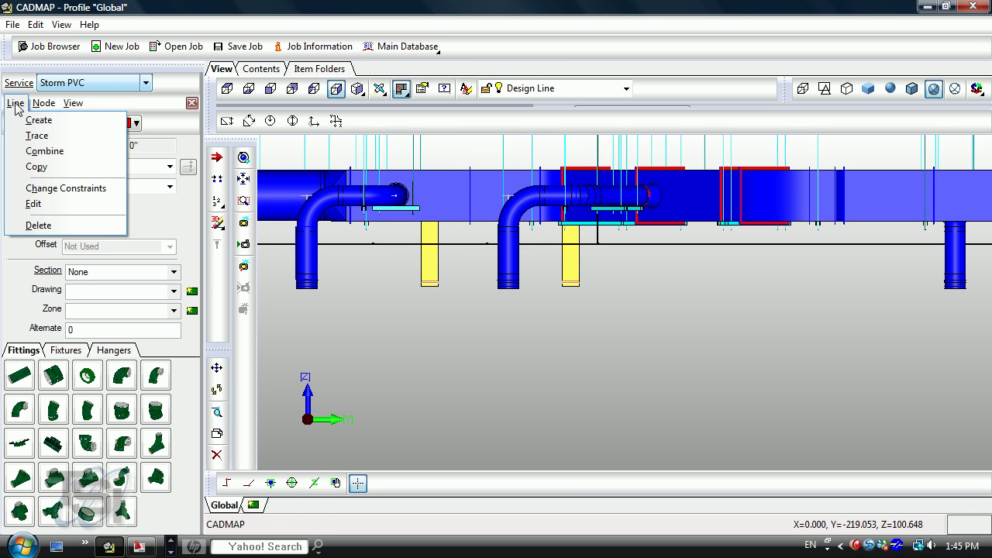
# - Select all storm lines in the Line Editor, set their fall to 1 in 96, and accept
pyautogui.click(33, 204)
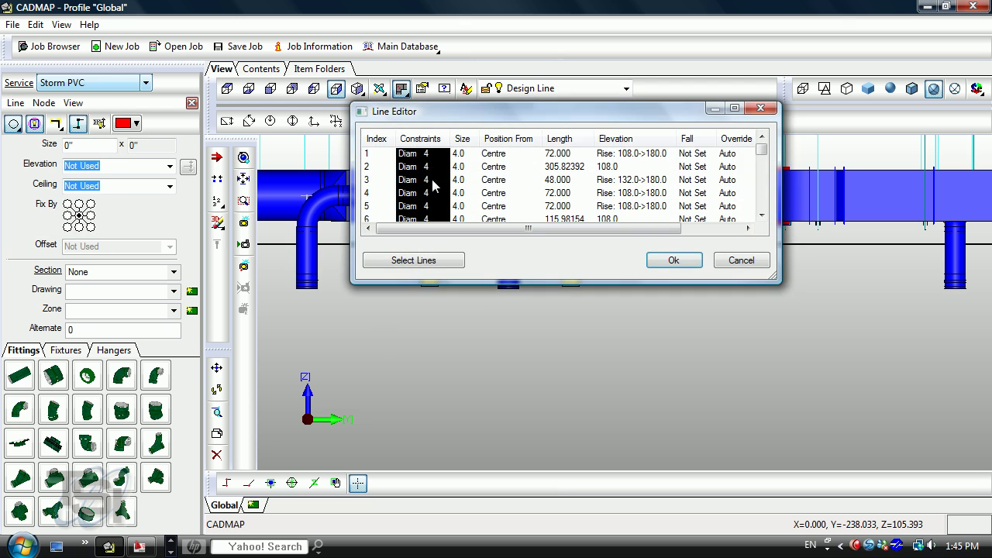
pyautogui.click(416, 157)
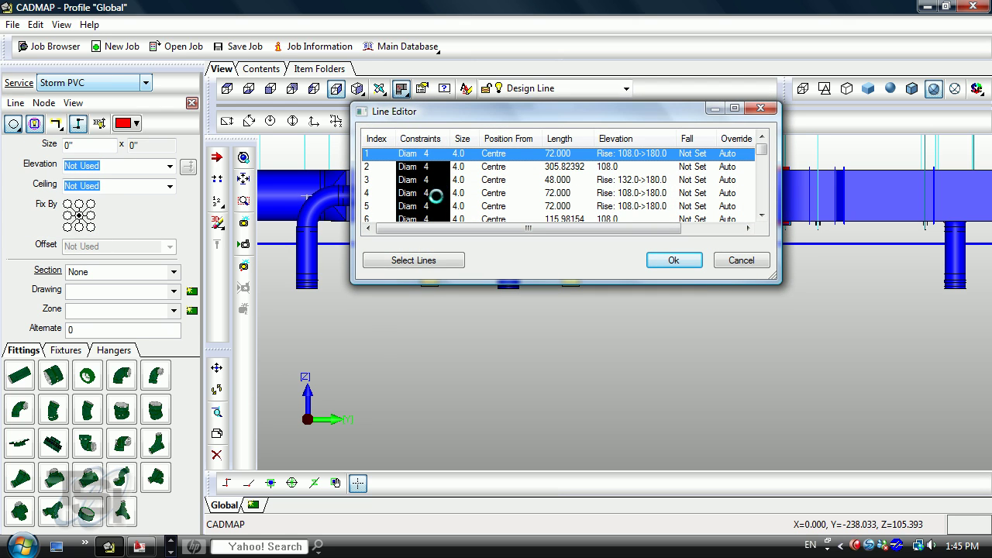
pyautogui.hotkey('ctrl', 'a')
pyautogui.rightClick(545, 196)
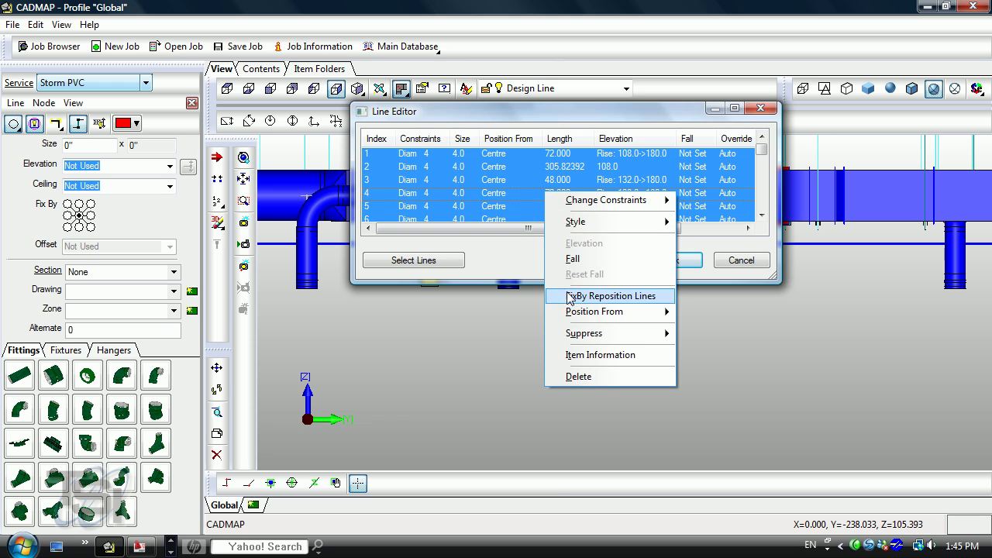
pyautogui.click(573, 273)
pyautogui.click(404, 158)
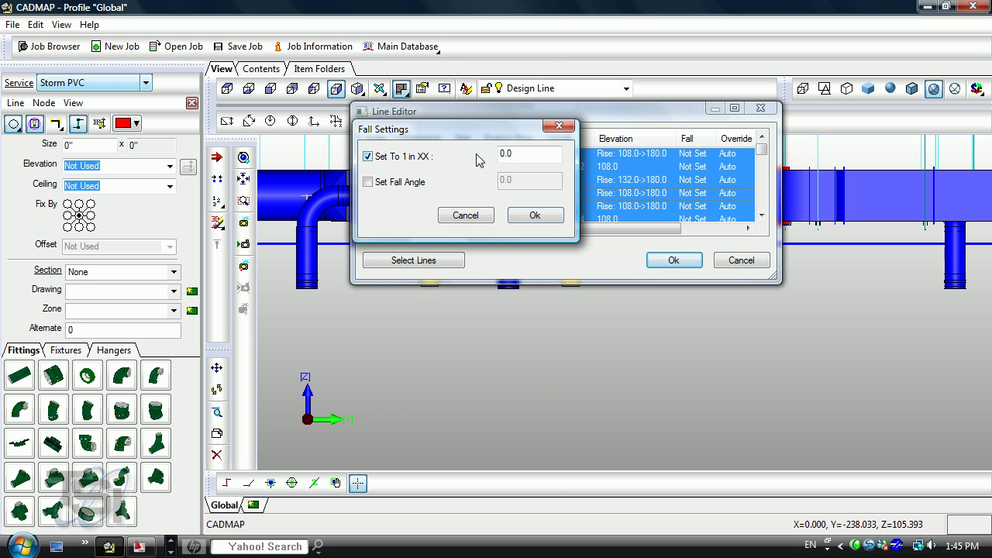
pyautogui.write('96')
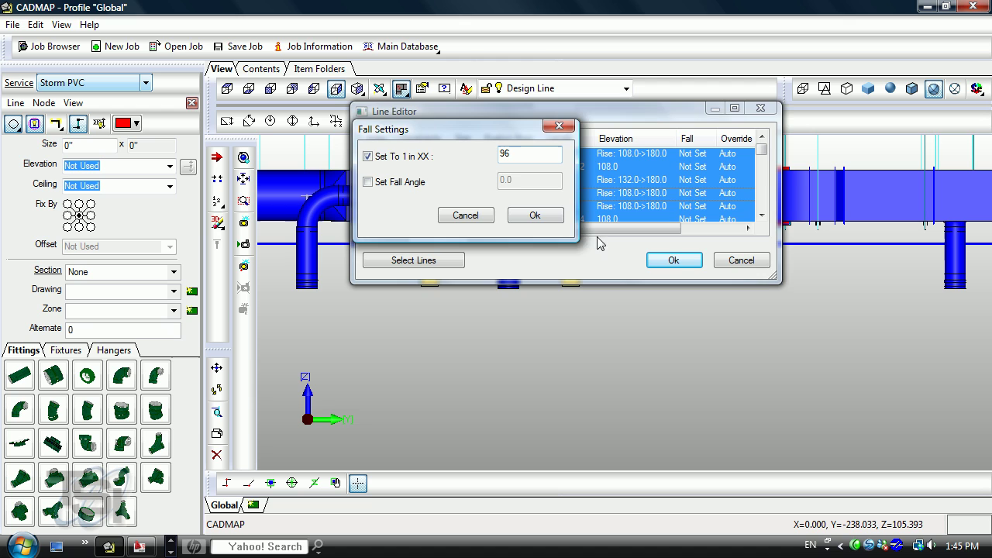
pyautogui.click(538, 217)
pyautogui.click(673, 260)
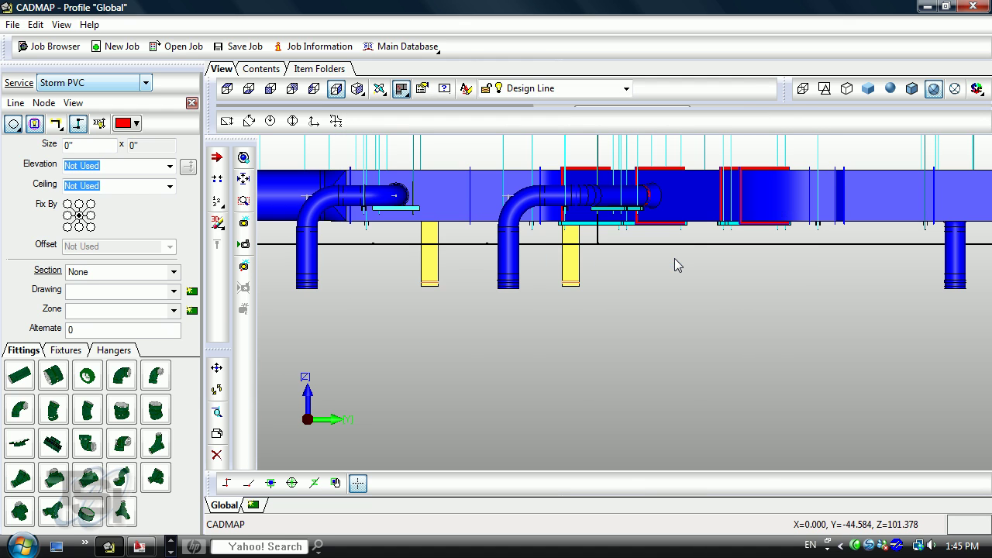
# - Fill the storm line with 3D fittings using View > Fill to 3D
pyautogui.click(73, 103)
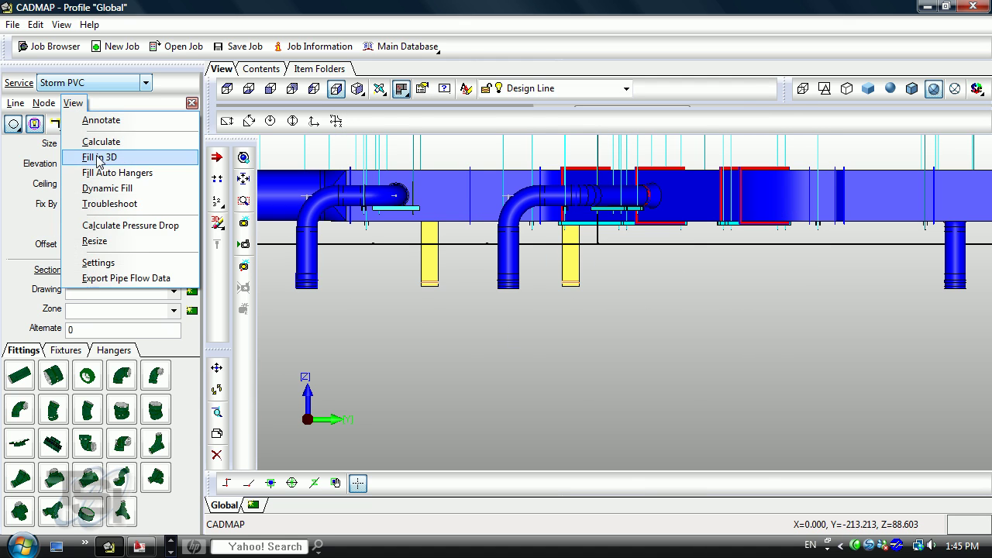
pyautogui.click(100, 157)
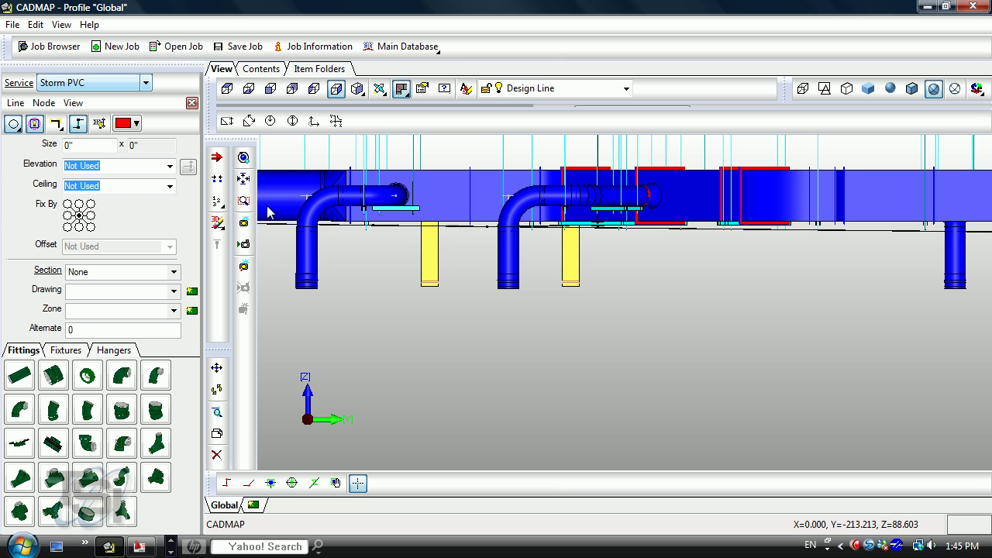
pyautogui.scroll(-5, 481, 345)
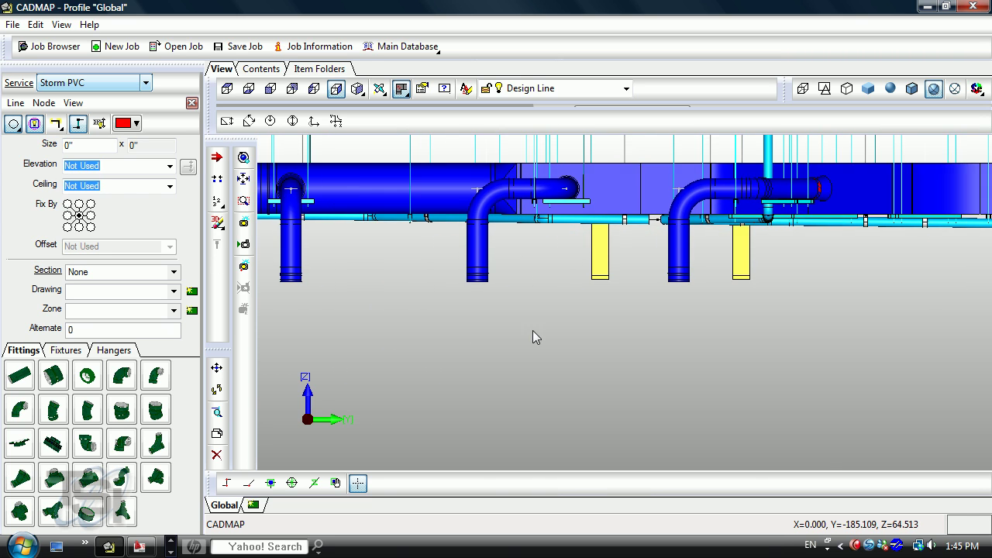
pyautogui.scroll(5, 409, 361)
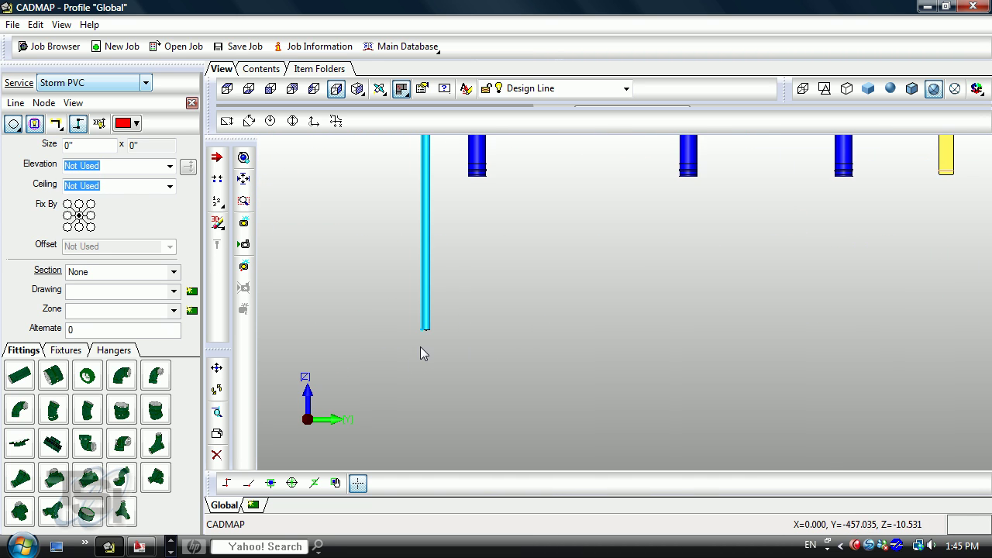
# - Define the source at the vertical pipe's end and regenerate the line as 3D fittings
pyautogui.click(44, 103)
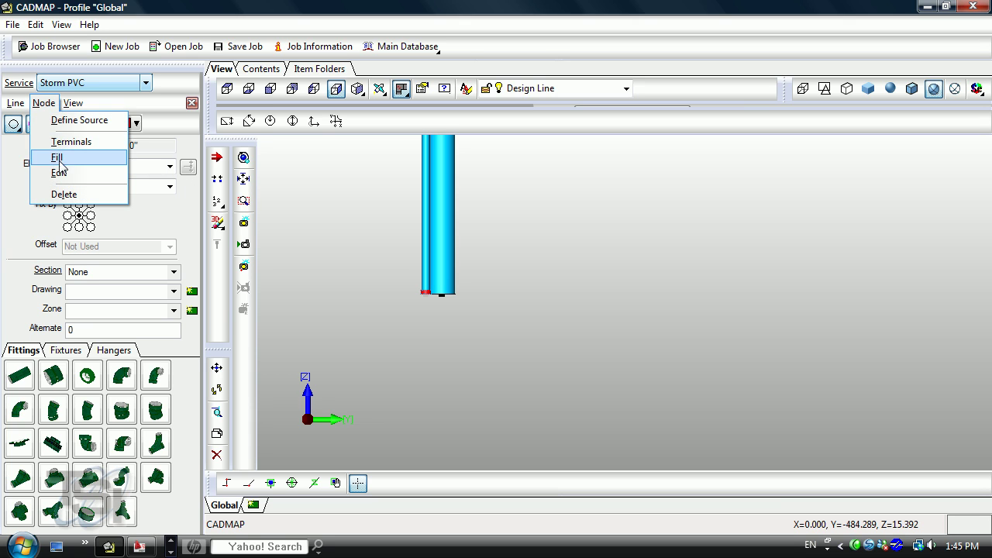
pyautogui.click(58, 120)
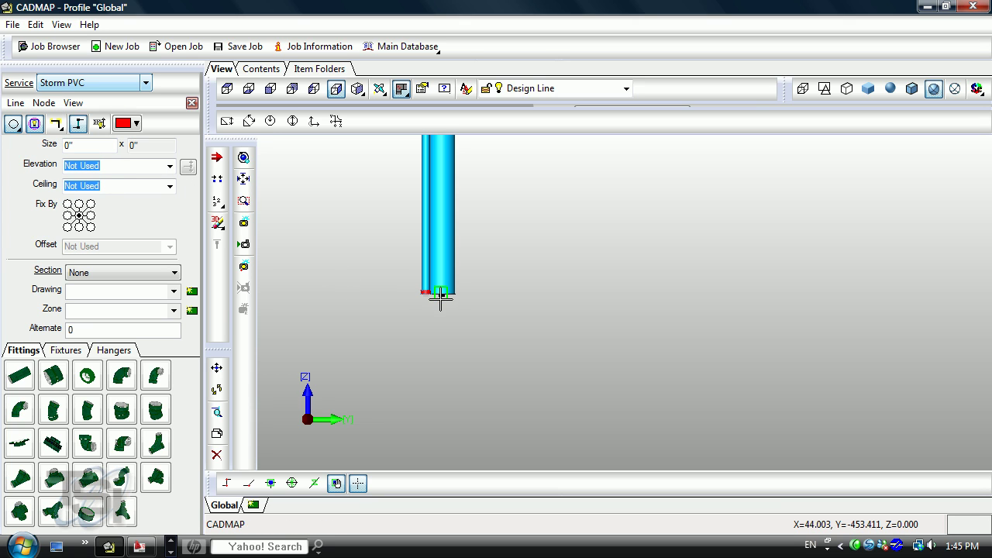
pyautogui.click(73, 104)
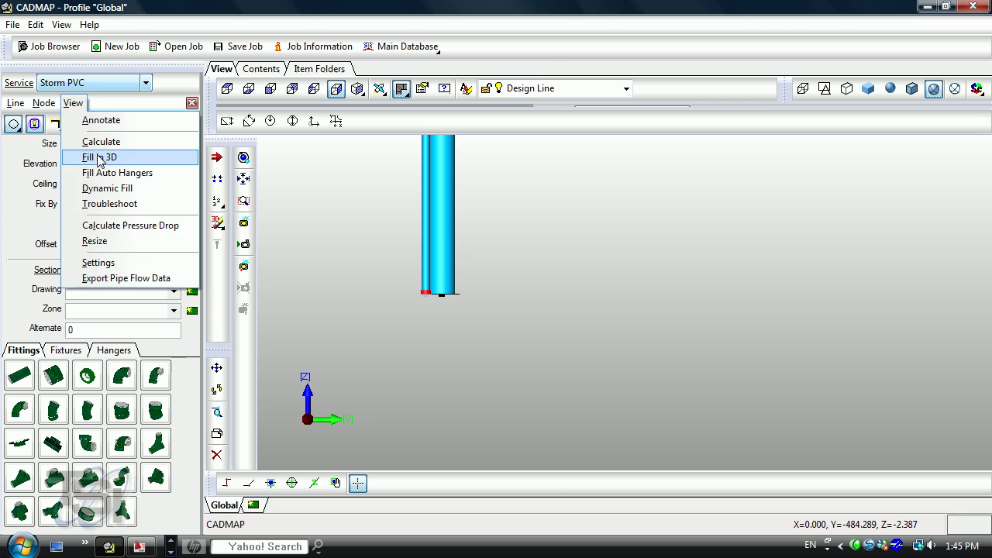
pyautogui.click(93, 155)
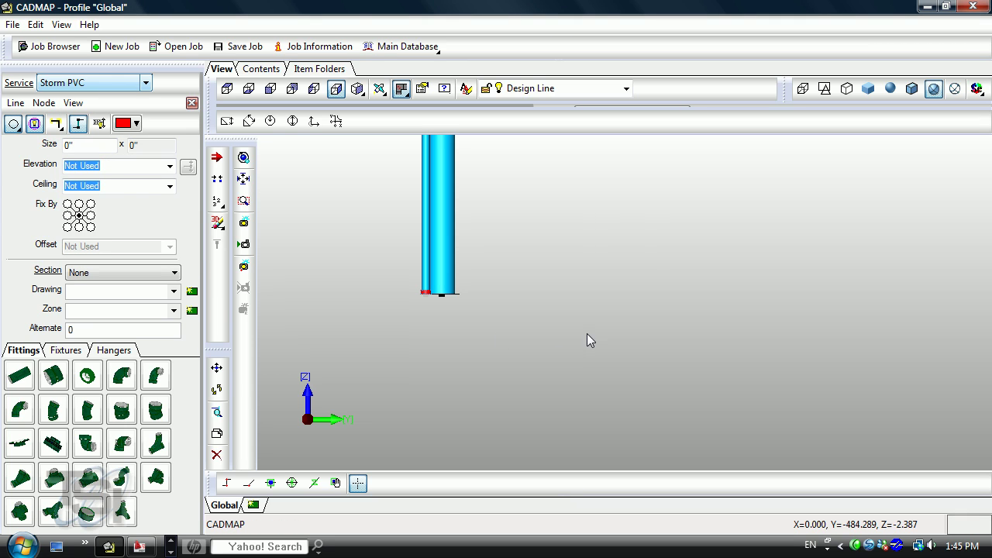
pyautogui.click(587, 334)
pyautogui.click(571, 319)
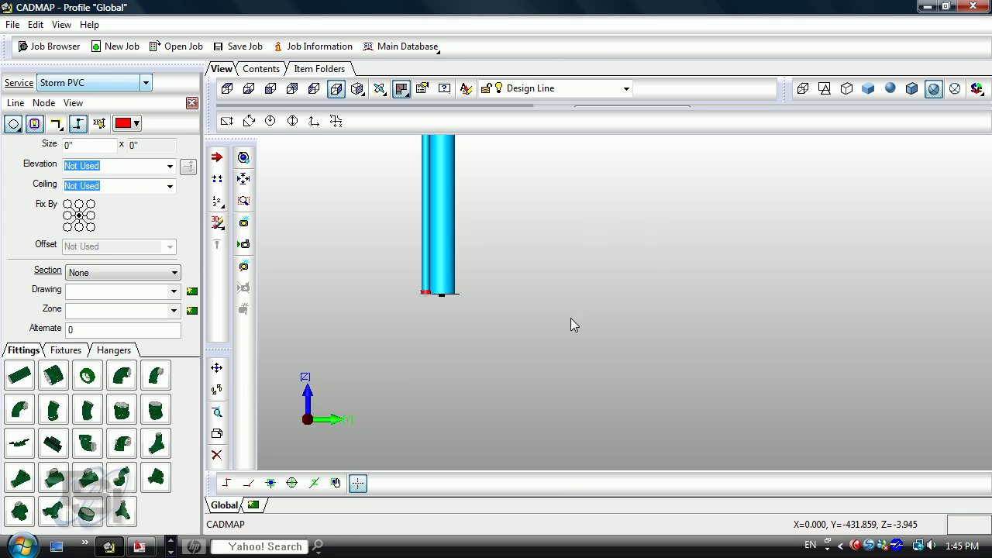
# - Check the model in front then isometric view and close the Line/Node panel
pyautogui.click(270, 88)
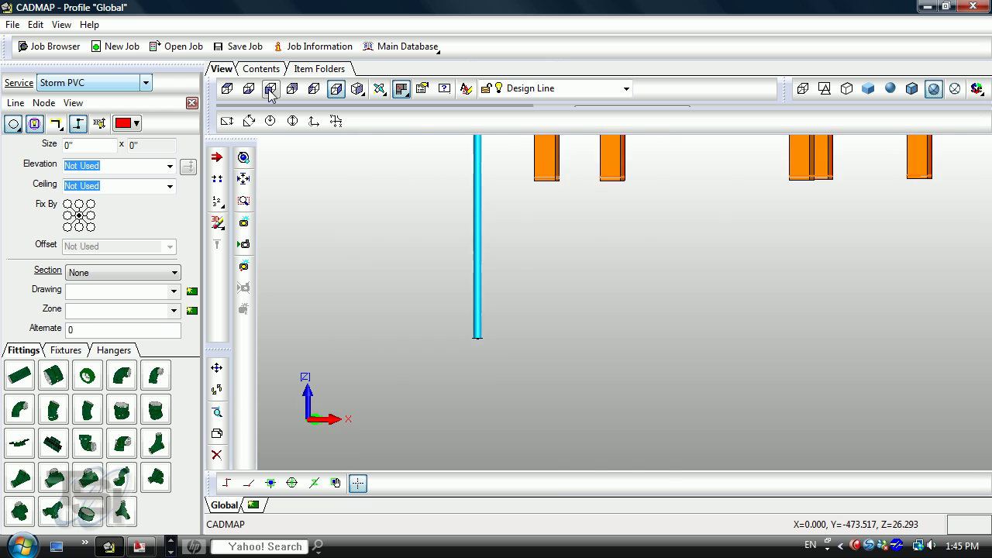
pyautogui.scroll(5, 670, 262)
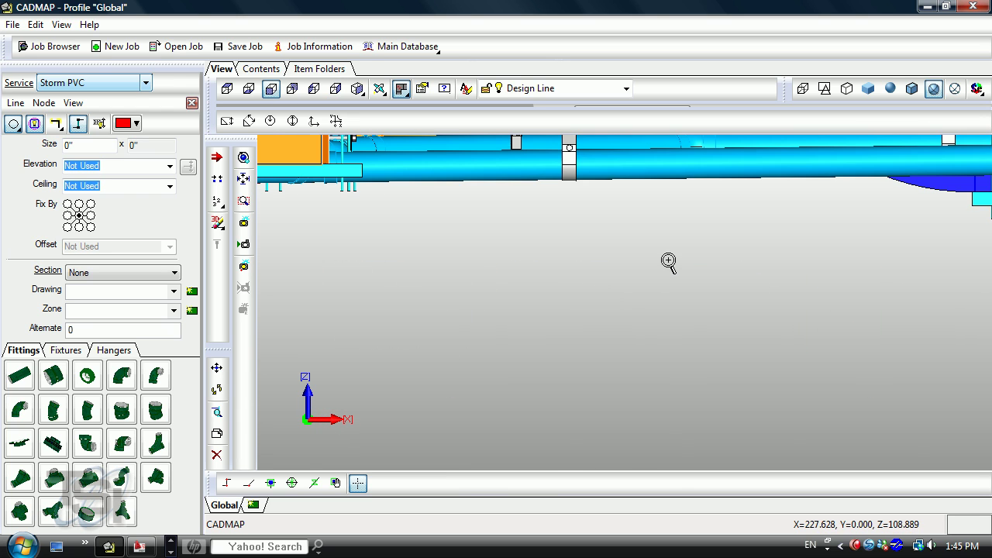
pyautogui.scroll(-4, 655, 294)
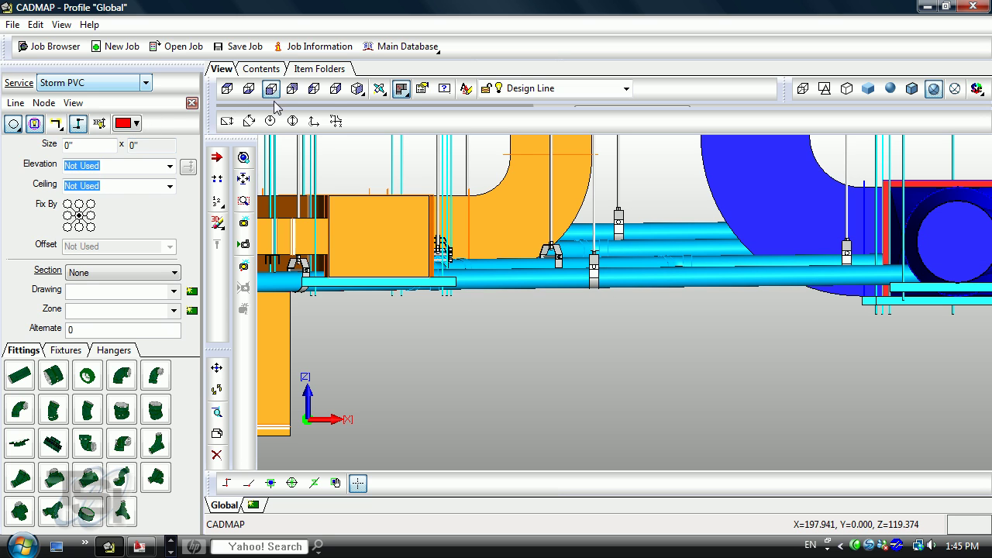
pyautogui.click(357, 88)
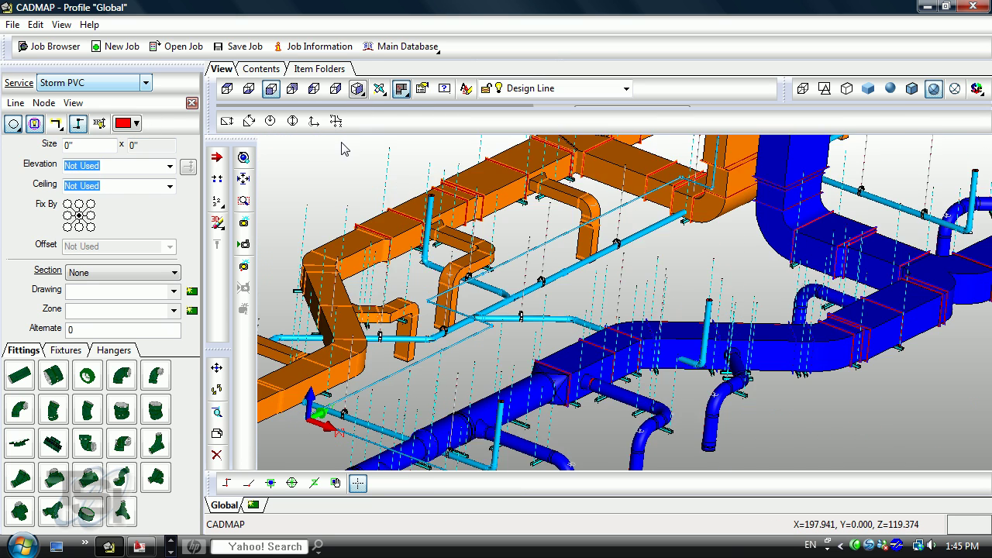
pyautogui.scroll(-3, 620, 303)
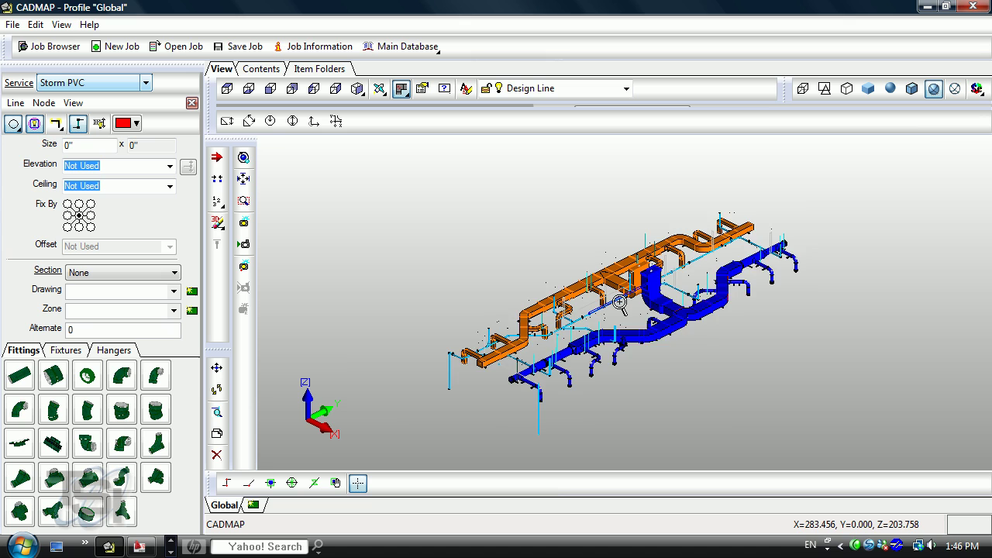
pyautogui.scroll(3, 620, 303)
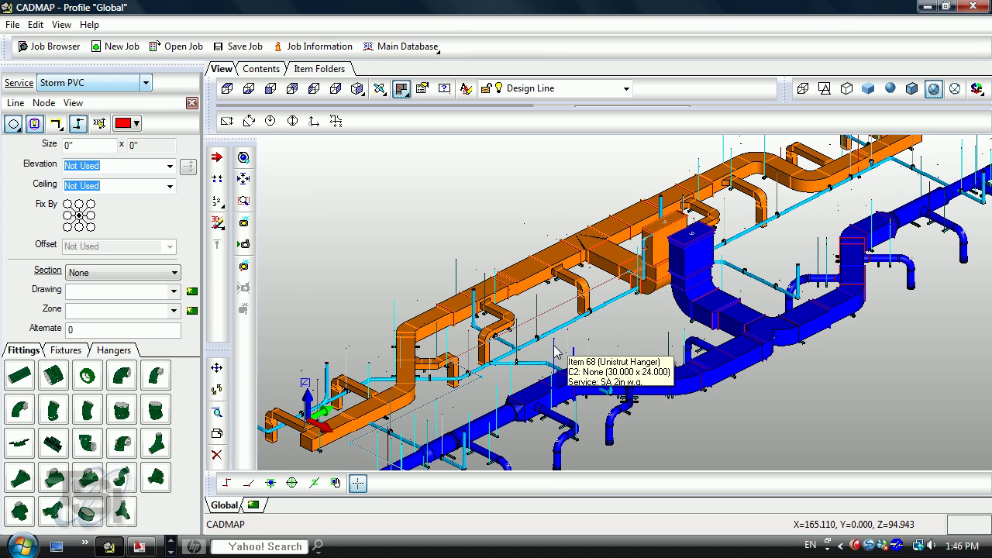
pyautogui.click(192, 104)
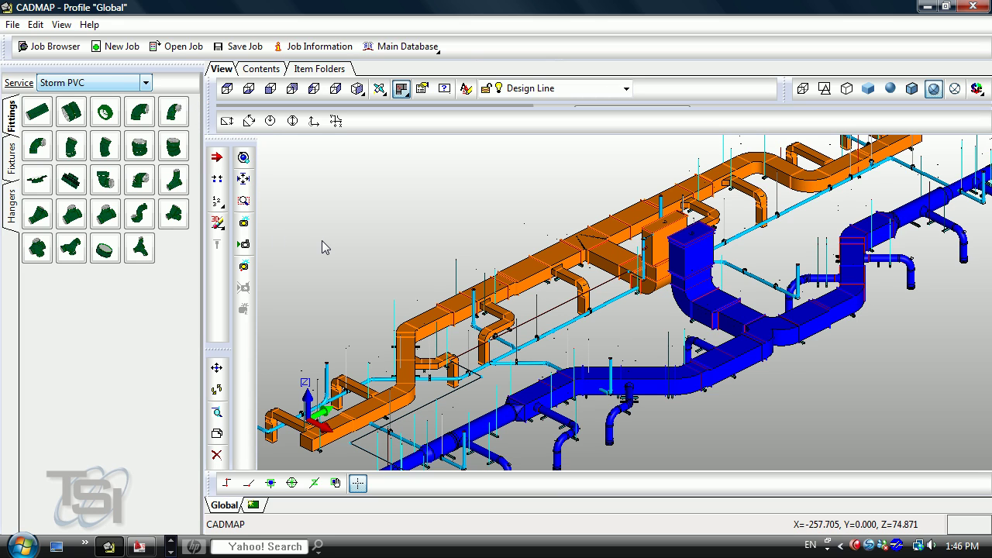
# - Save Job As, replacing Untitled1 with the name 'Revit to CAM-Duct'
pyautogui.click(12, 25)
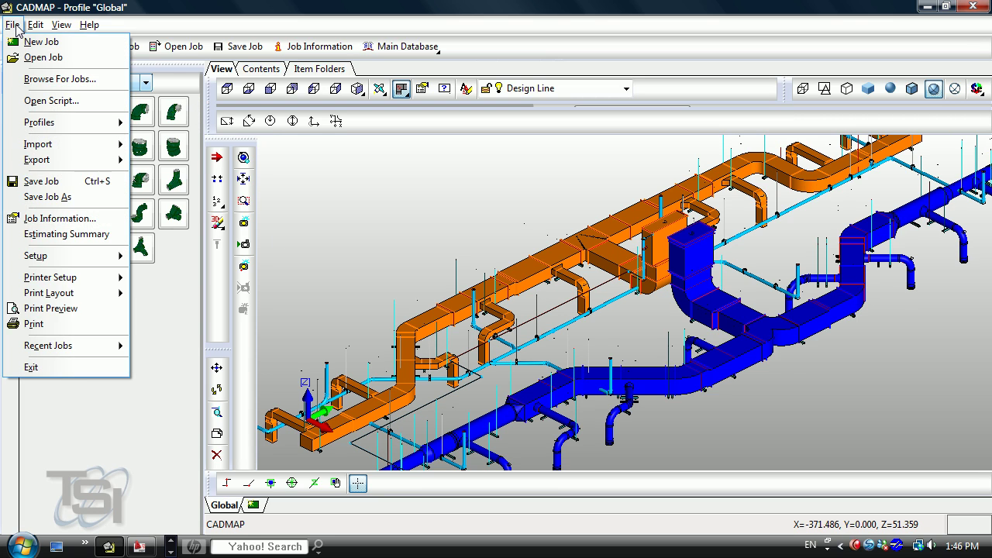
pyautogui.click(46, 196)
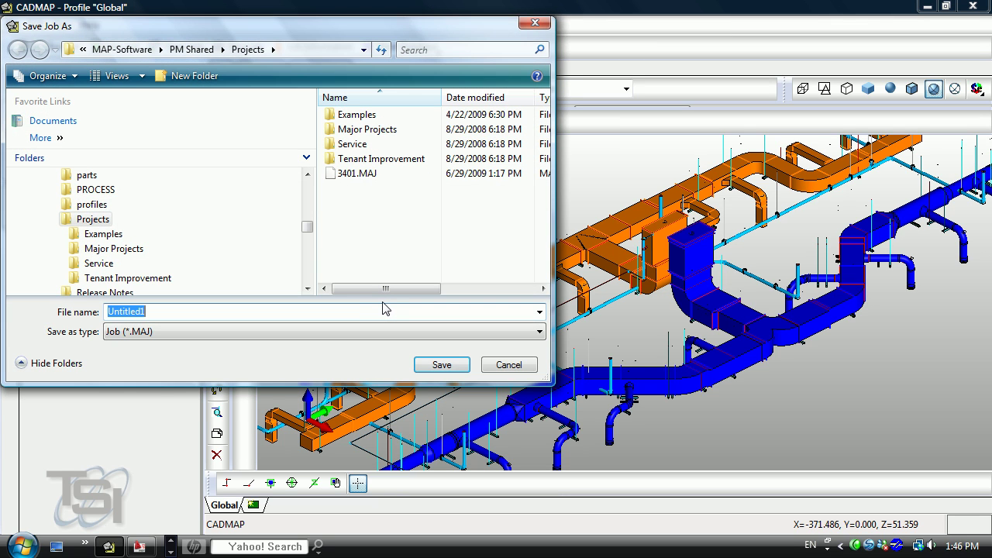
pyautogui.click(314, 311)
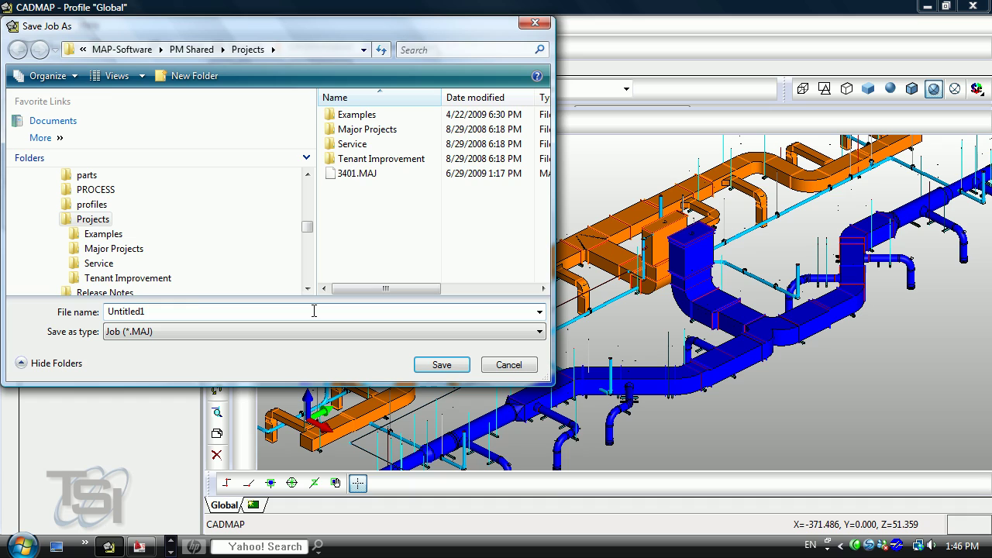
pyautogui.moveTo(149, 311); pyautogui.dragTo(97, 309)
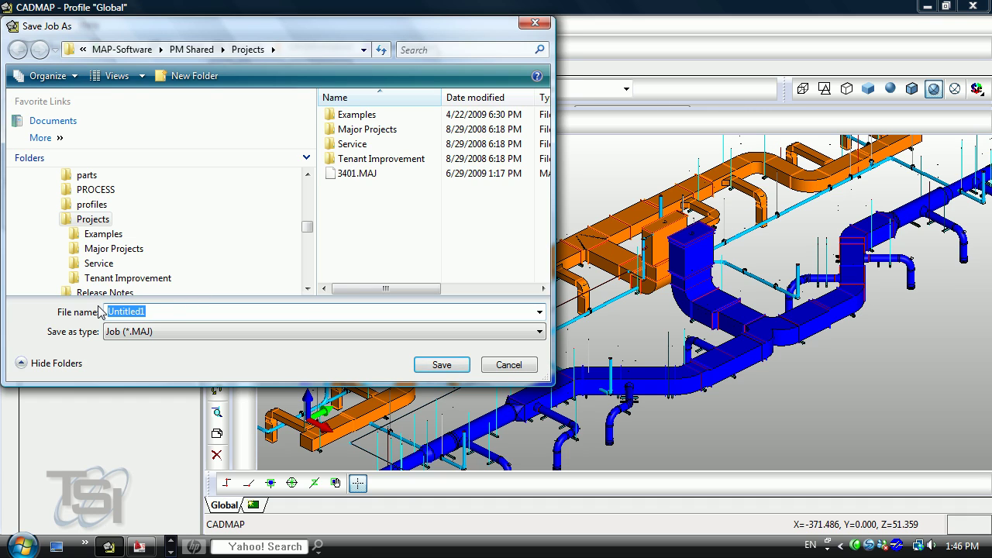
pyautogui.write('Revit to CAM-Duct')
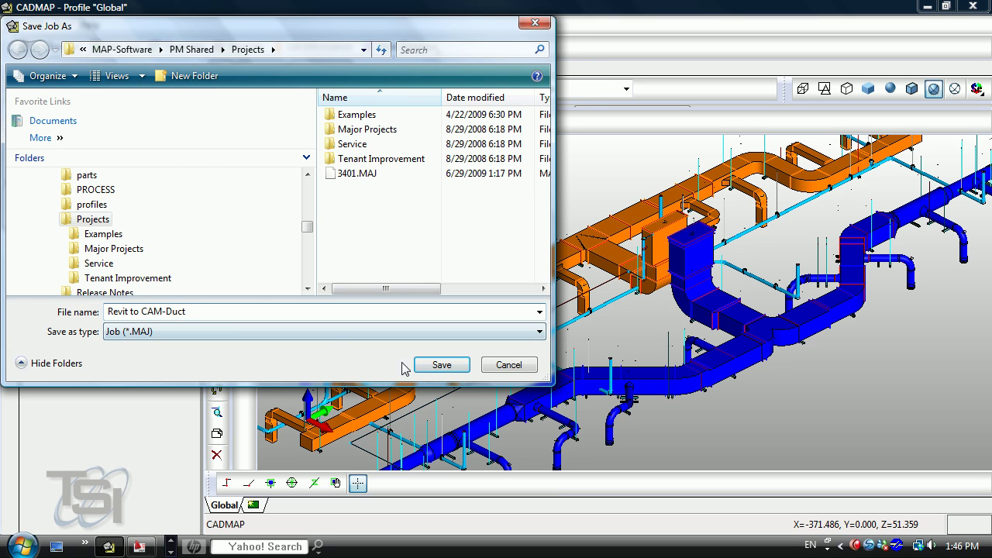
pyautogui.click(434, 365)
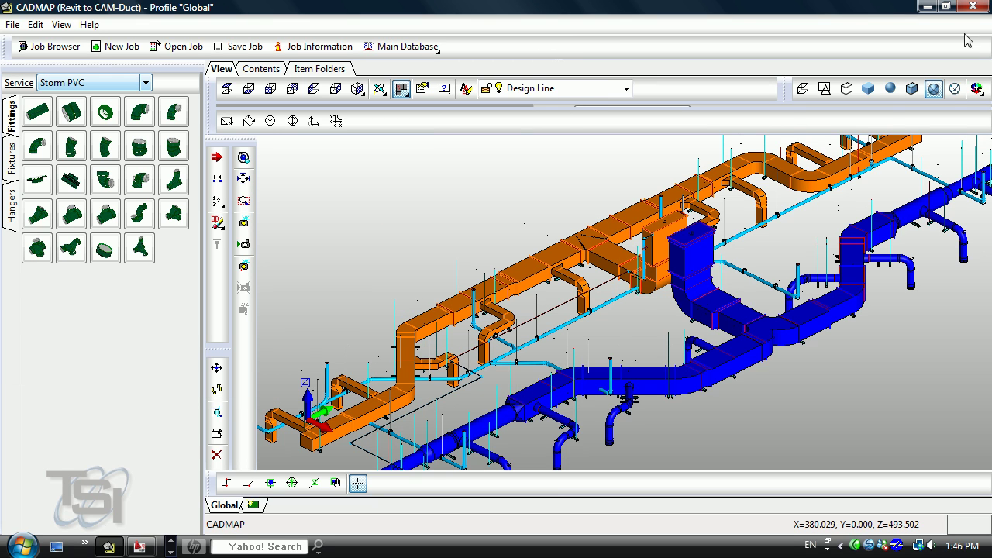
# - Close CADMAP with the job saved, then open the Revit to CAM-Duct job in CAM-Duct
pyautogui.click(973, 6)
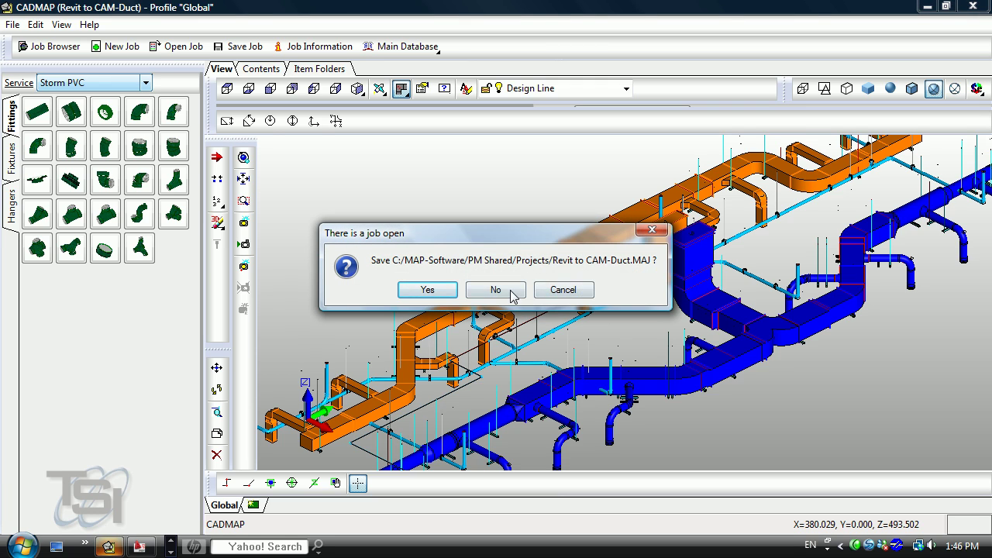
pyautogui.click(455, 293)
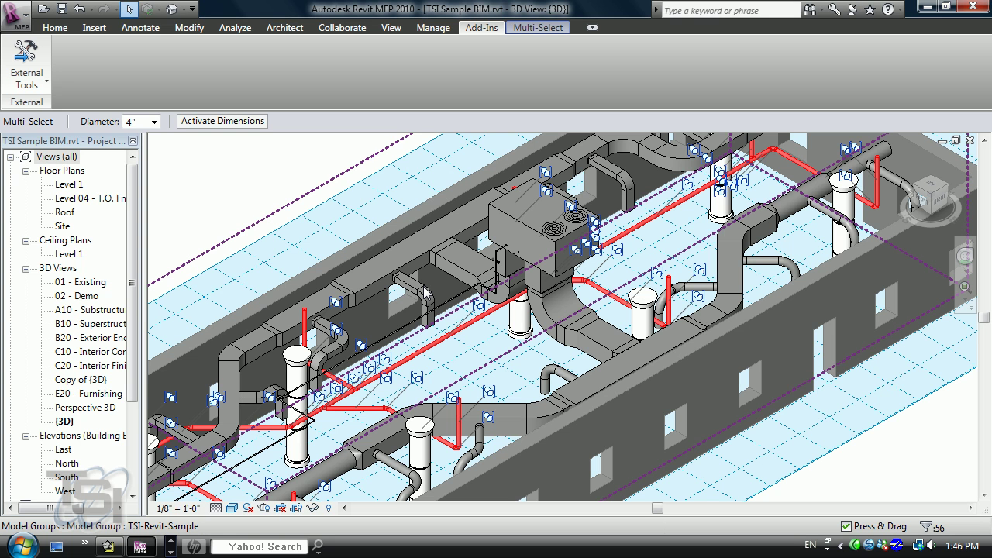
pyautogui.hotkey('alt', 'Tab')
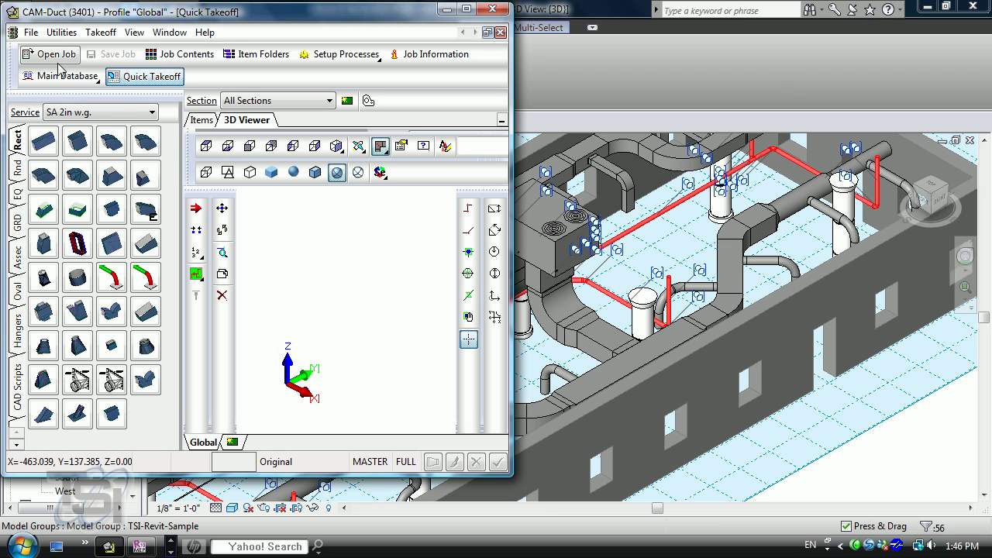
pyautogui.click(30, 33)
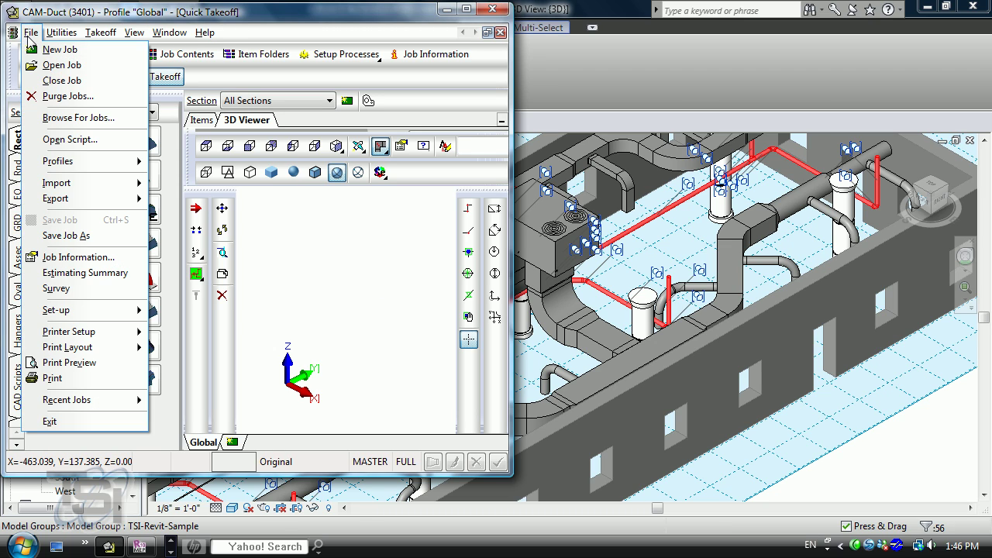
pyautogui.click(59, 118)
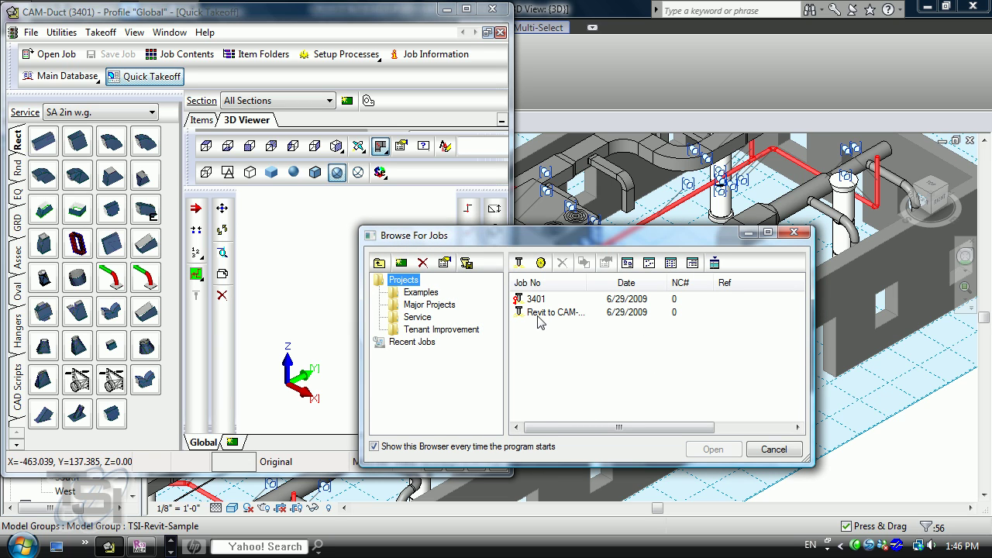
pyautogui.click(539, 314)
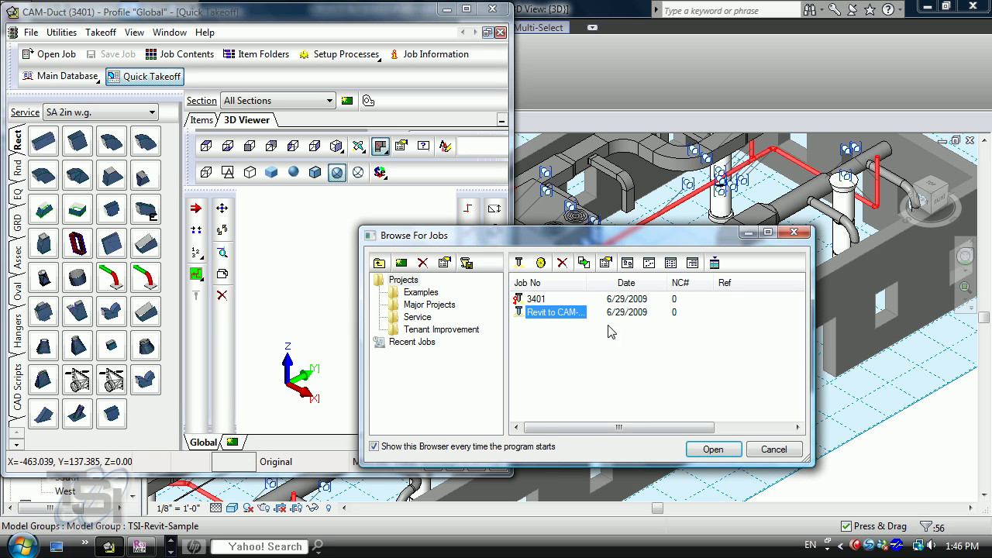
pyautogui.click(714, 451)
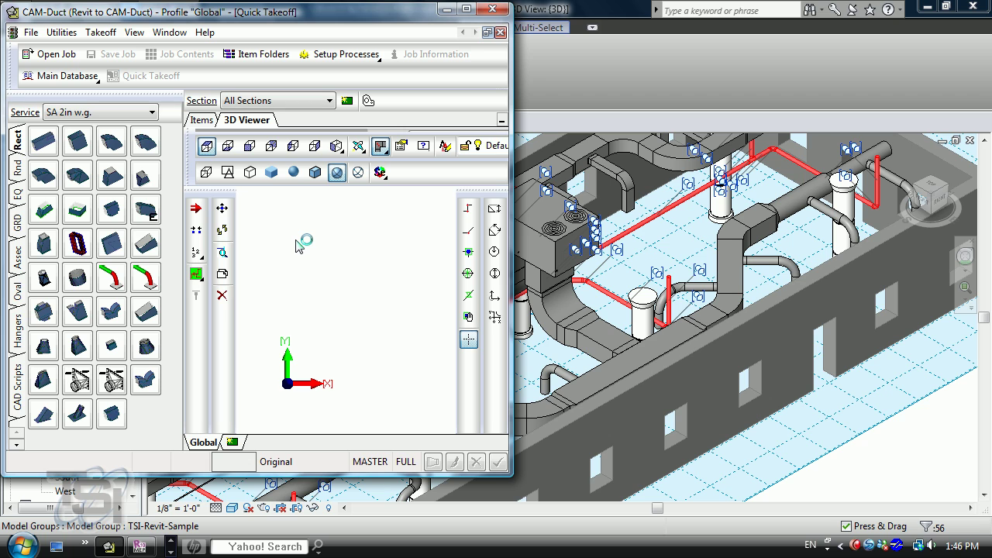
# - Show the duct model in isometric and zoom in on the orange 90 Radius Elbow, Item 45
pyautogui.click(337, 146)
pyautogui.click(344, 211)
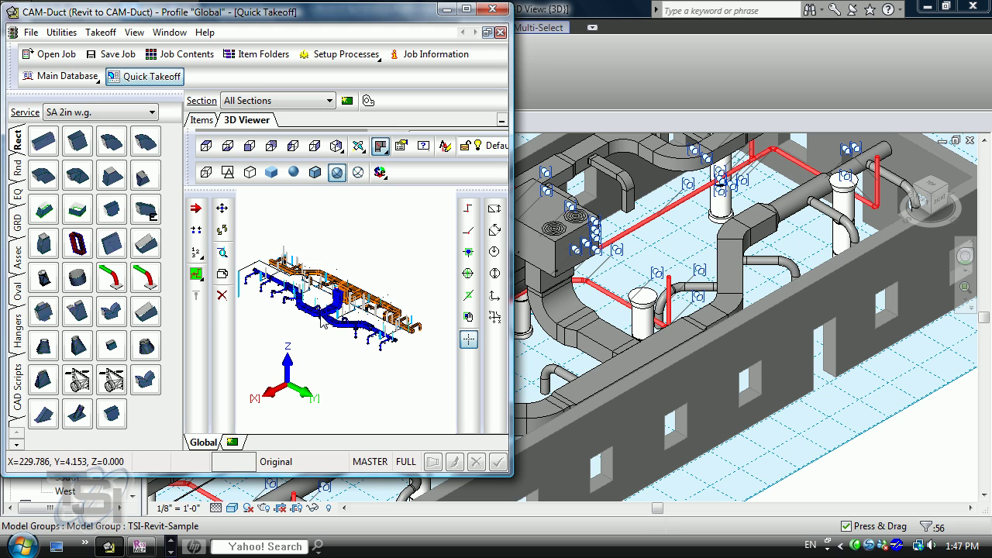
pyautogui.moveTo(318, 328); pyautogui.dragTo(317, 350, button='middle')
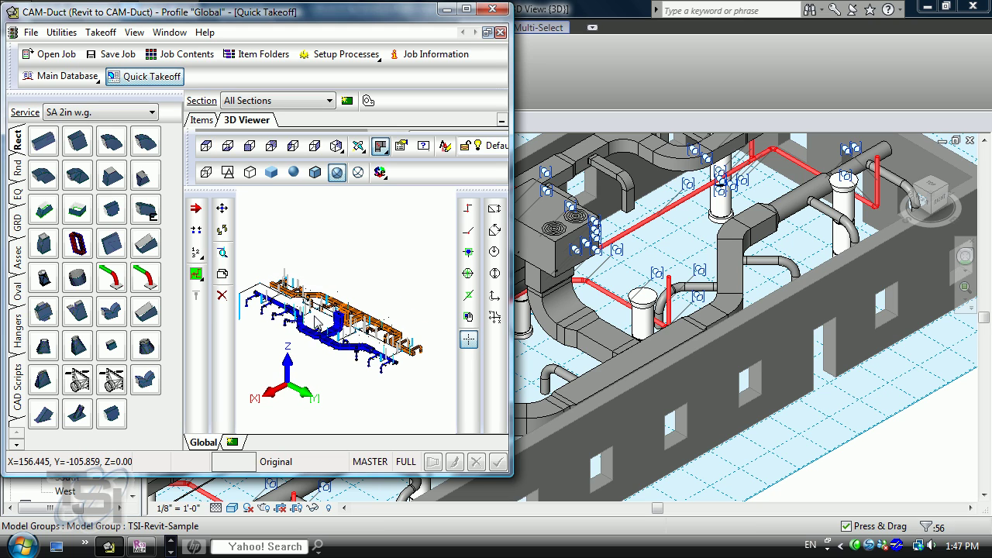
pyautogui.scroll(3, 318, 353)
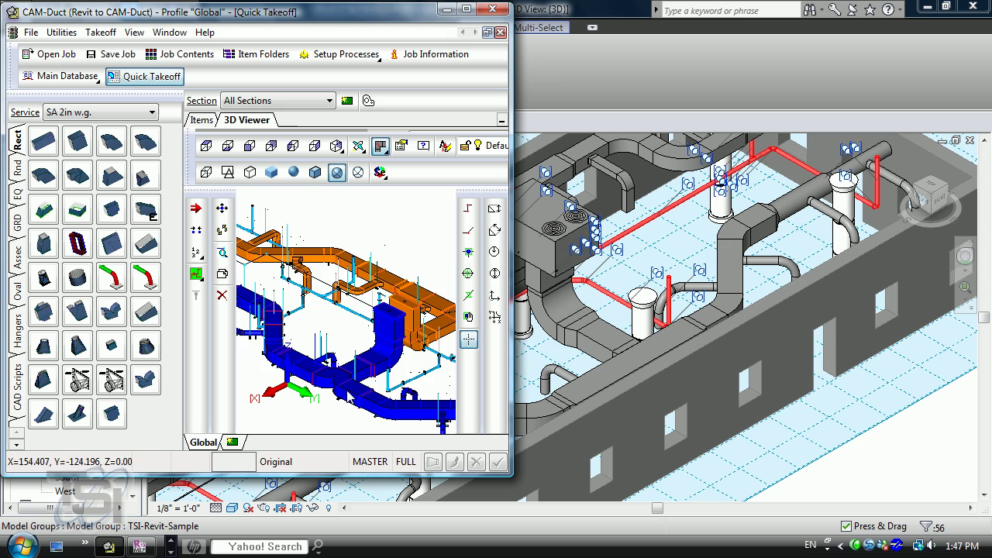
pyautogui.scroll(3, 347, 391)
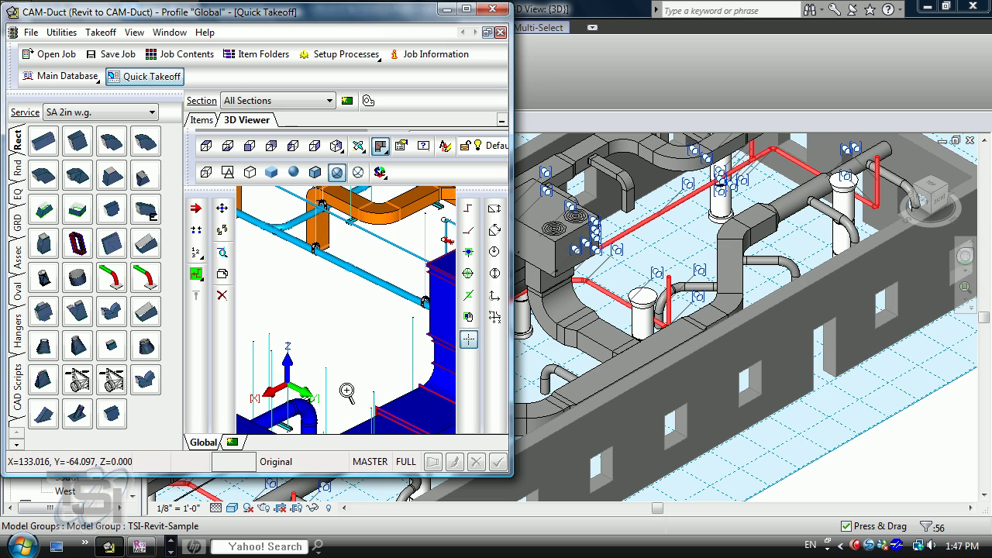
pyautogui.rightClick(385, 220)
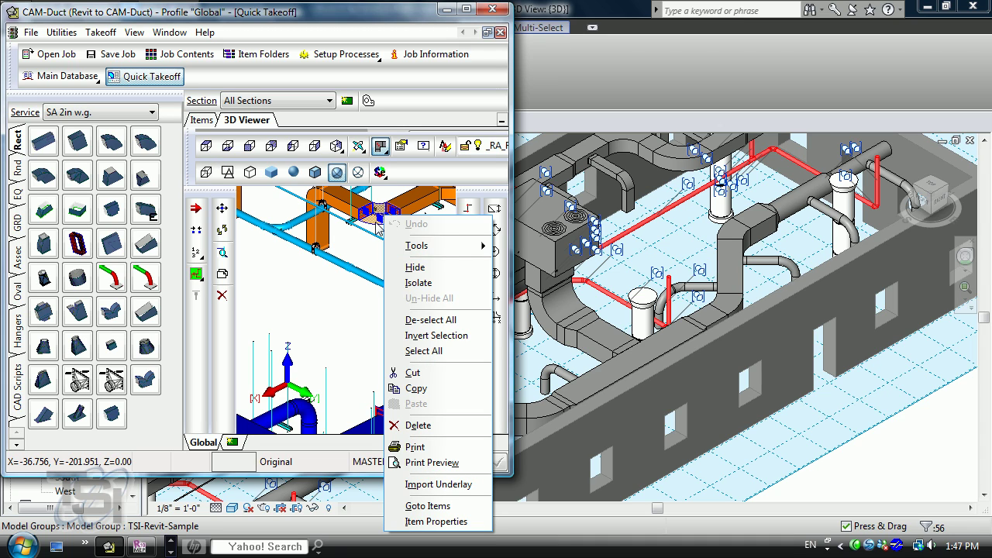
pyautogui.click(376, 225)
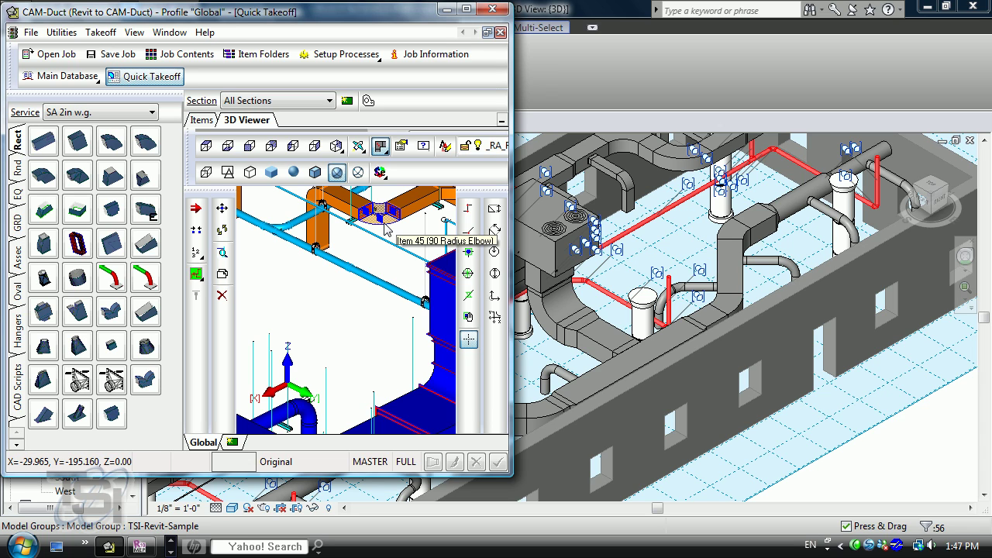
# - Open Item 45's properties with an isometric preview and view its Item details
pyautogui.click(328, 340)
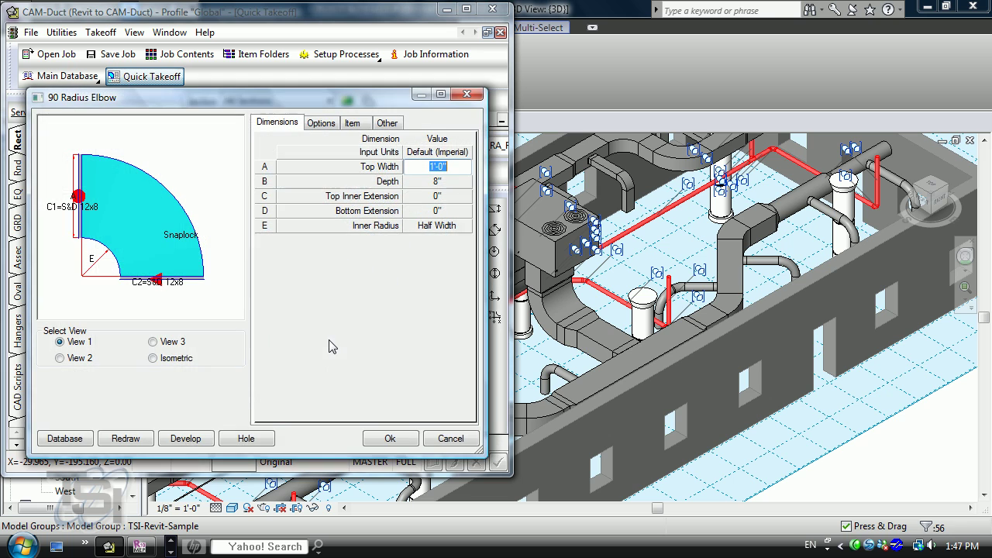
pyautogui.click(154, 361)
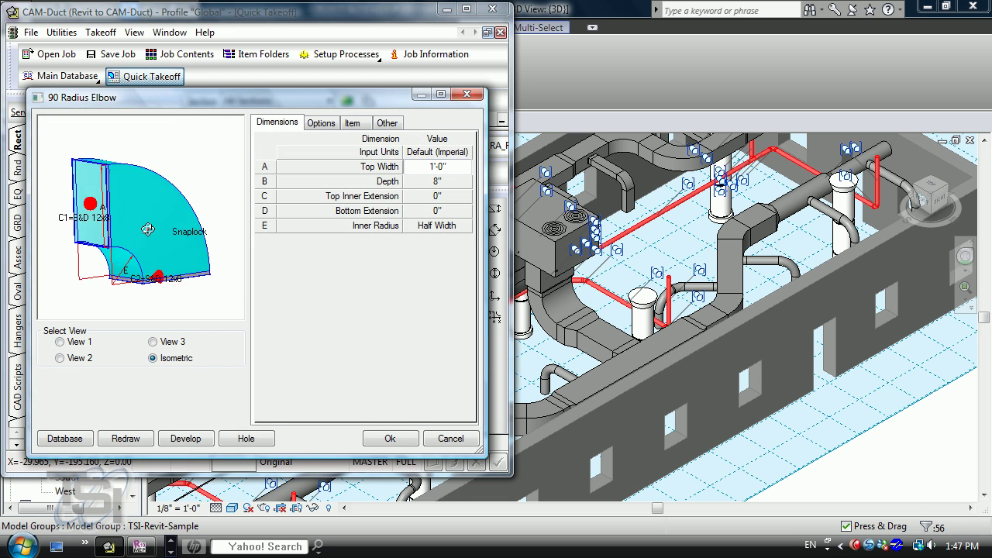
pyautogui.click(350, 124)
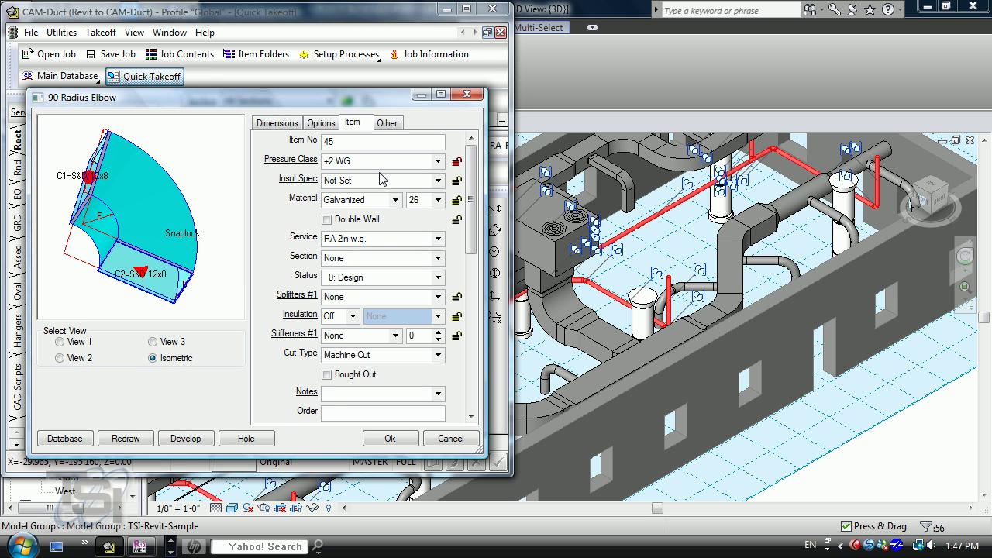
# - Develop the elbow's four flat patterns, from top cheek through back wrapper, then end
pyautogui.click(176, 441)
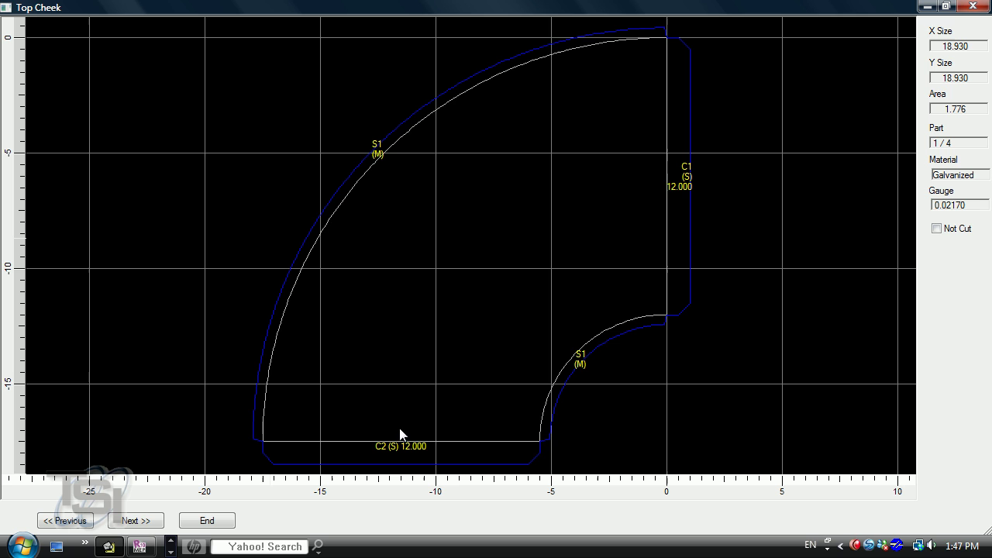
pyautogui.click(145, 521)
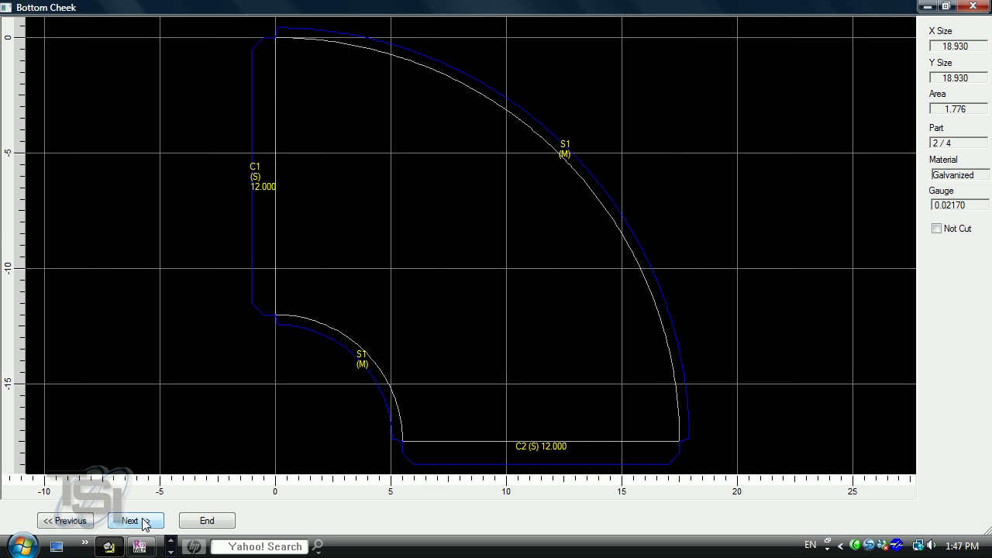
pyautogui.click(143, 522)
pyautogui.click(144, 522)
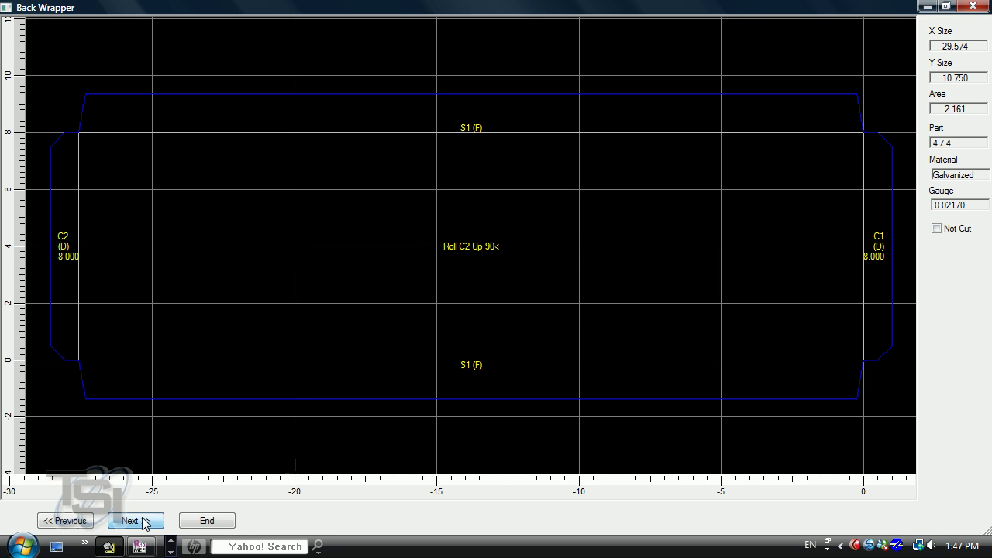
pyautogui.click(206, 521)
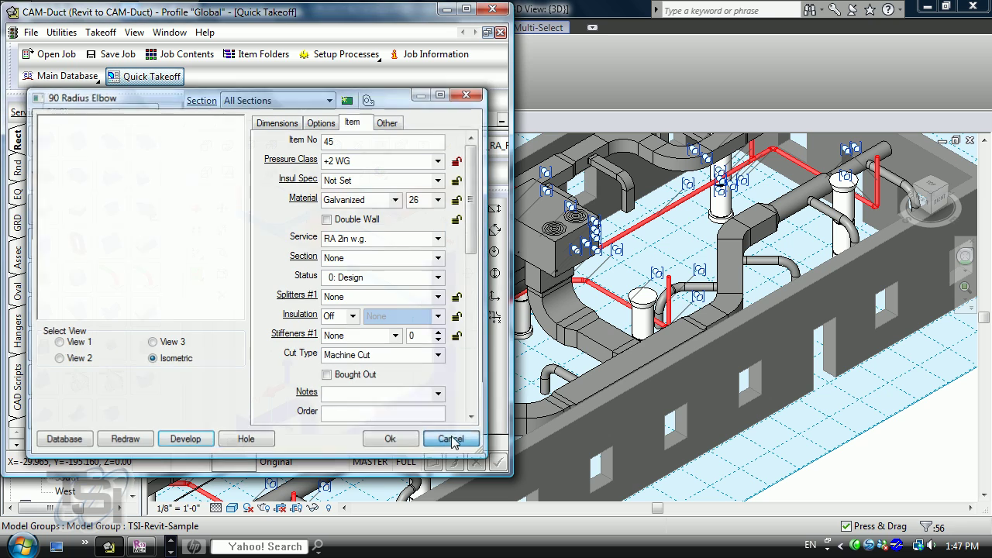
# - Cancel the elbow properties unchanged and run Setup Processes > Nest Only on the job
pyautogui.click(451, 439)
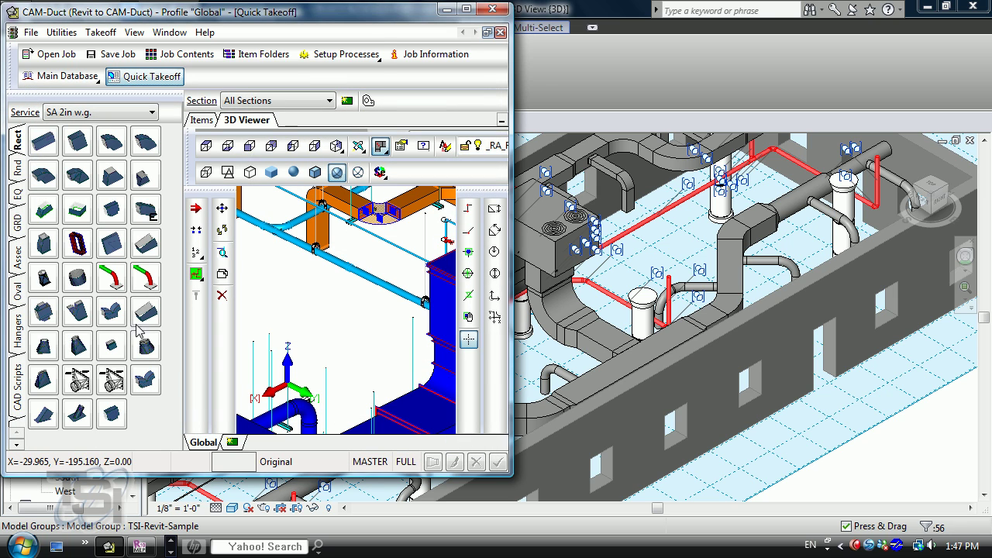
pyautogui.click(379, 60)
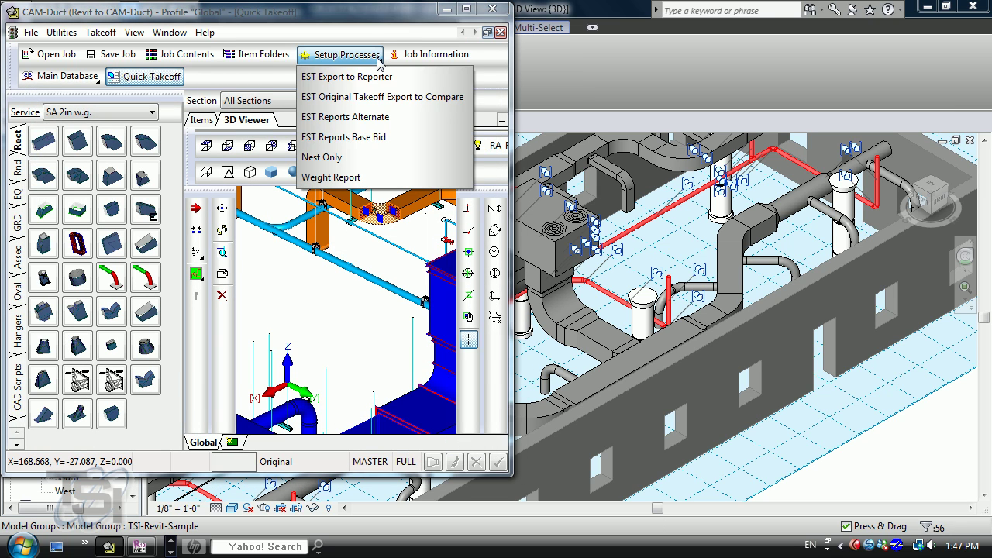
pyautogui.click(333, 159)
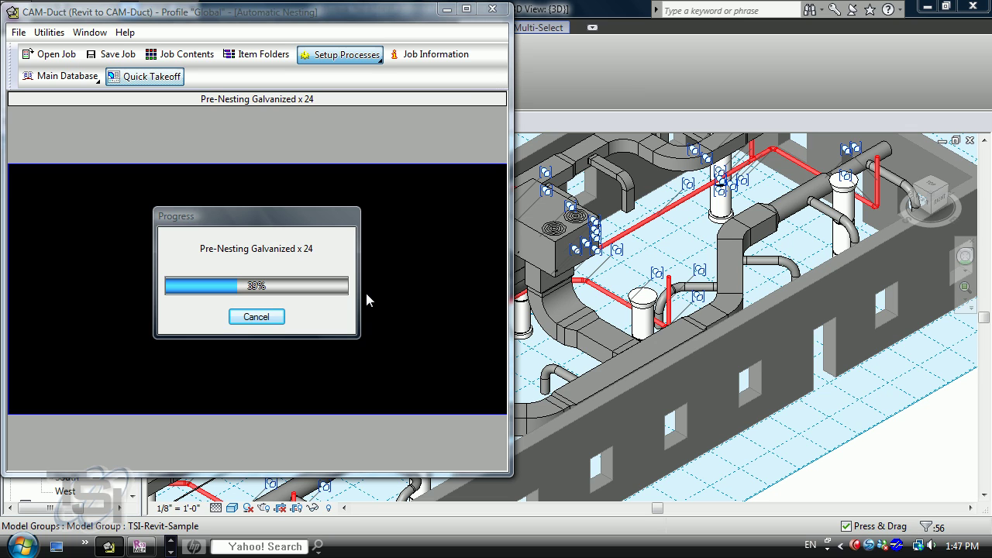
# - Switch to the Basic DemoPVC drawing and run OPENJOB to bring up the Open Job dialog
pyautogui.hotkey('alt', 'Tab')
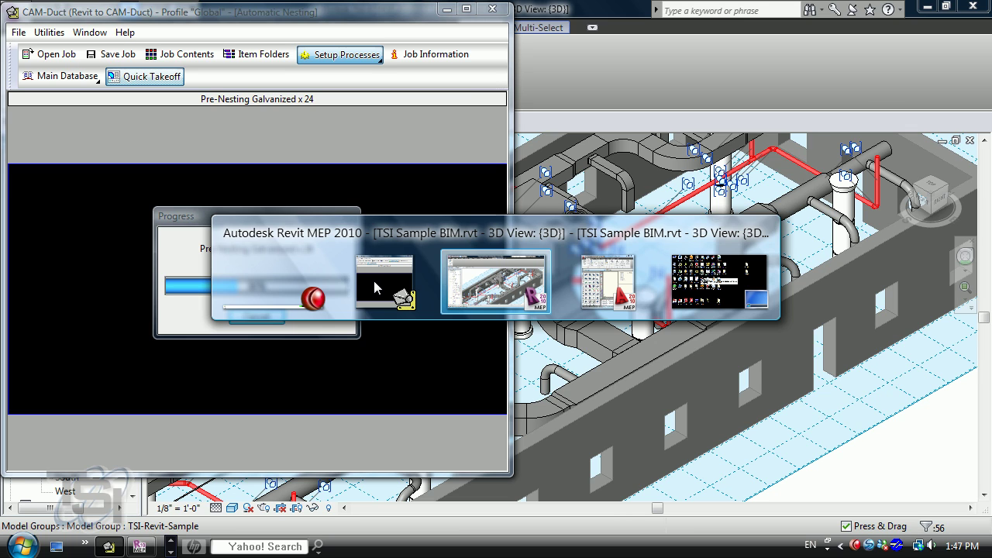
pyautogui.hotkey('alt', 'Tab')
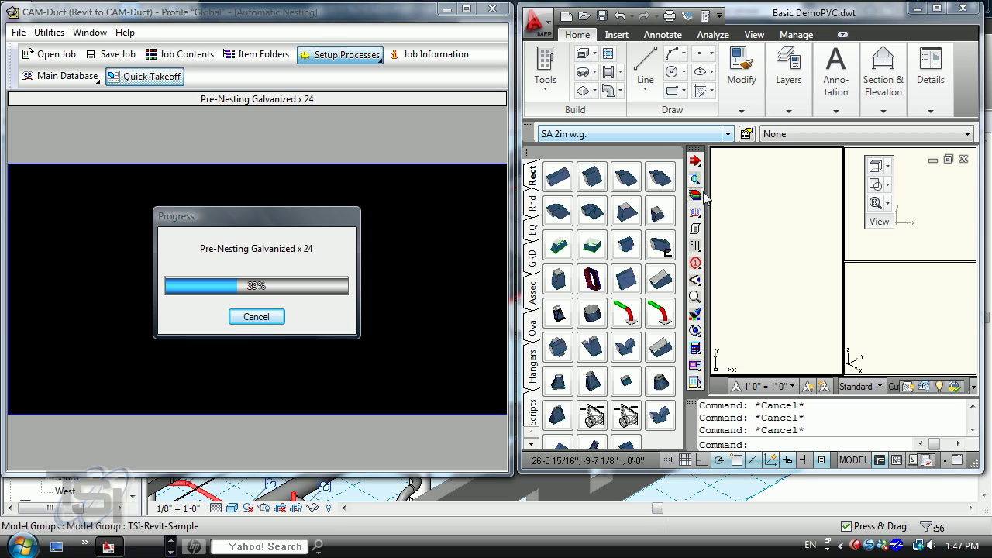
pyautogui.click(783, 255)
pyautogui.click(765, 240)
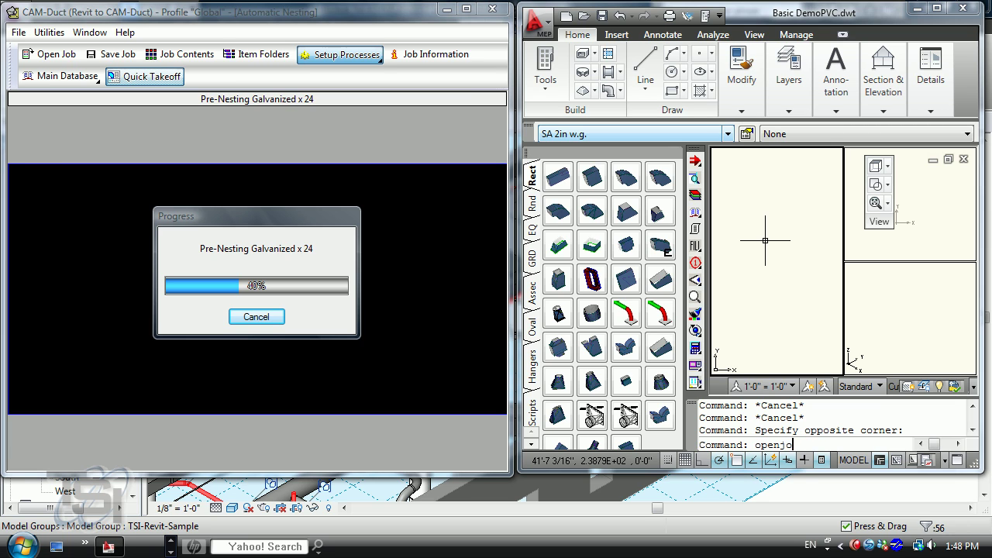
pyautogui.press('Return')
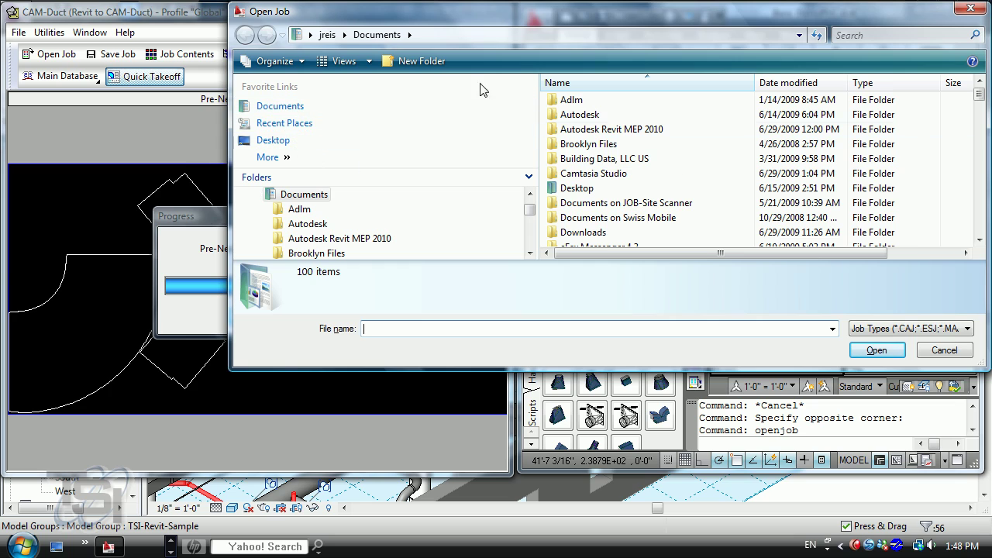
# - Open the job C:\MAP-Software\PM Shared\Projects\Revit to CAM-Duct.MAJ
pyautogui.moveTo(530, 210); pyautogui.dragTo(531, 239)
pyautogui.scroll(2, 381, 215)
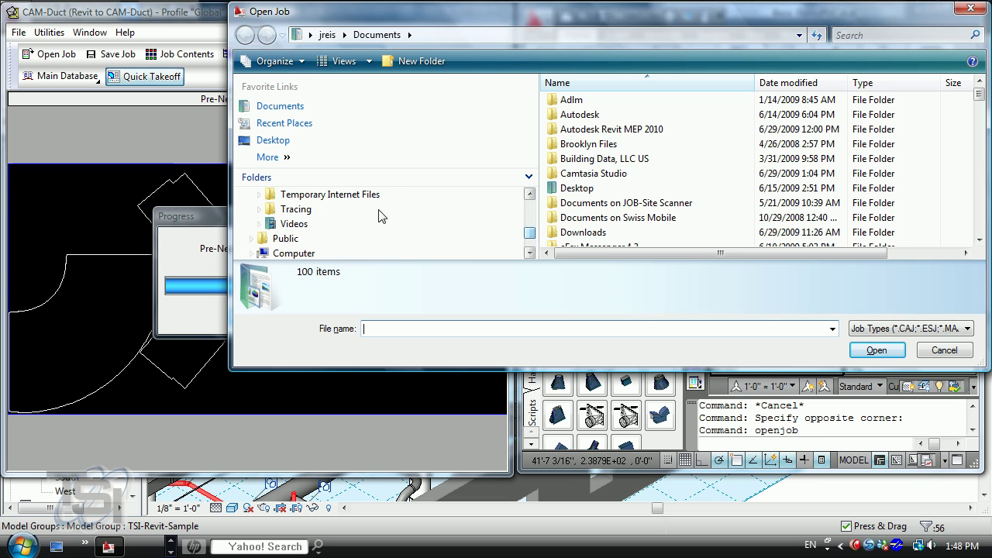
pyautogui.click(283, 254)
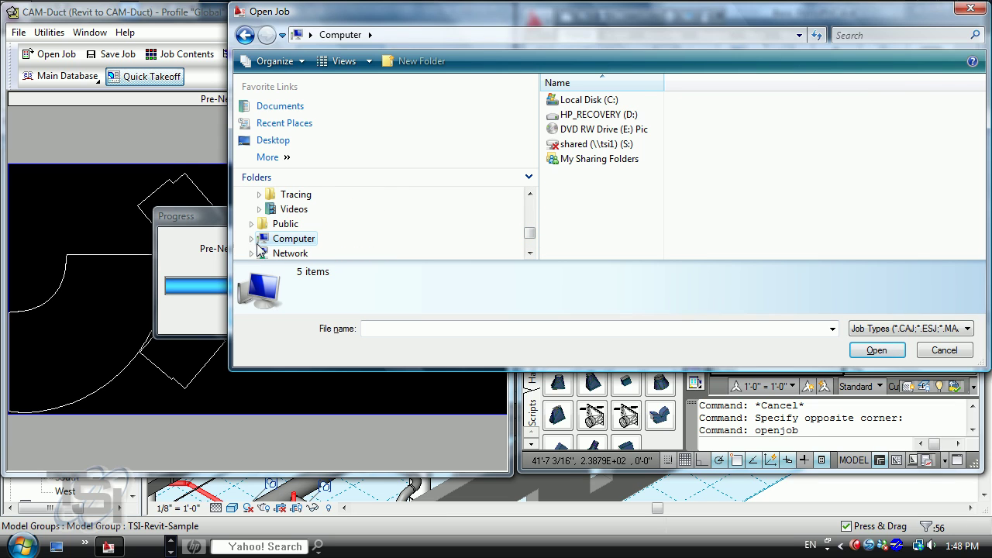
pyautogui.doubleClick(580, 101)
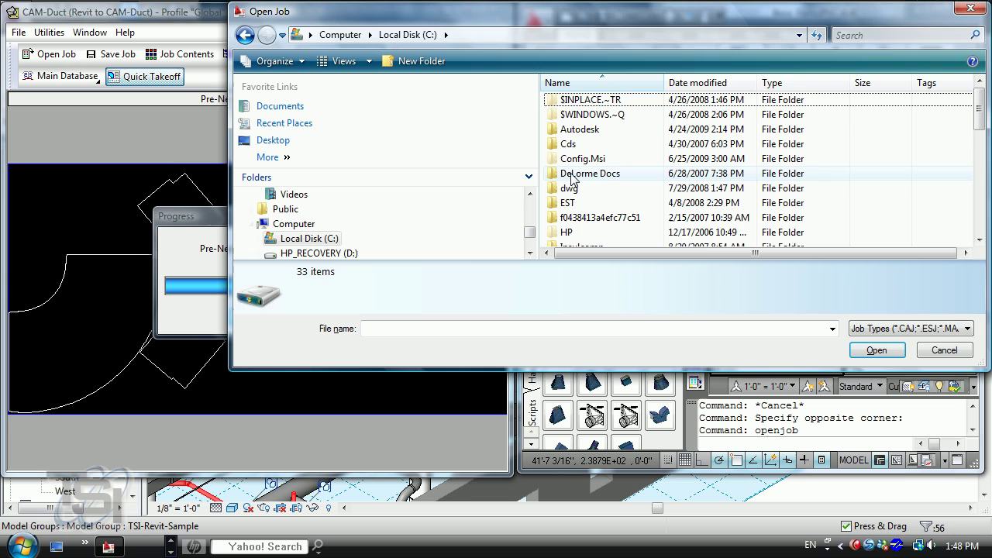
pyautogui.scroll(-4, 572, 179)
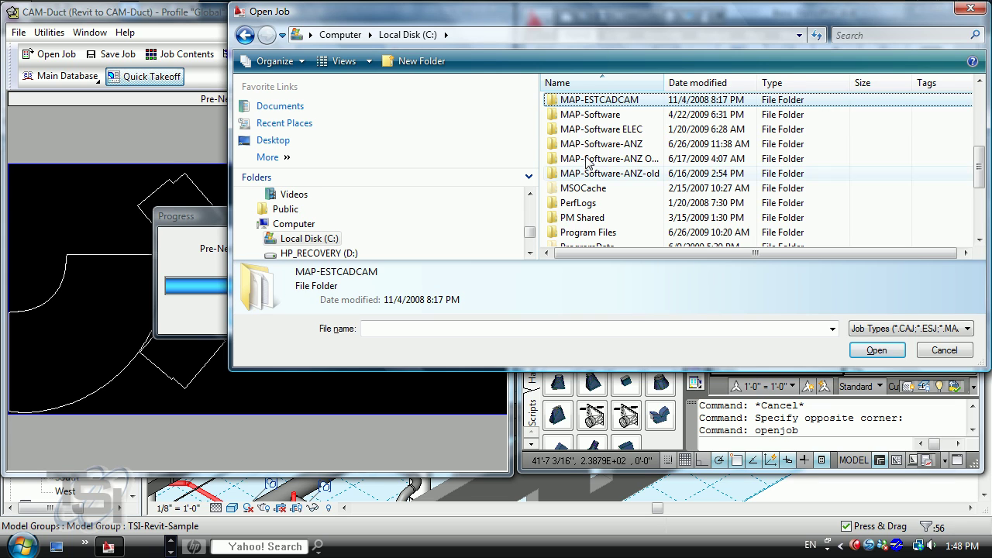
pyautogui.doubleClick(586, 116)
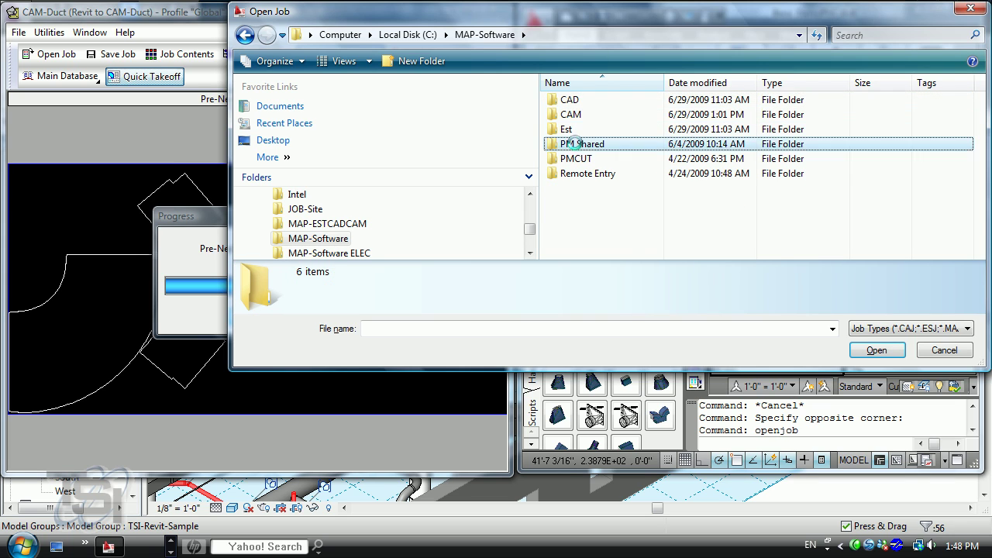
pyautogui.doubleClick(581, 144)
pyautogui.scroll(-4, 575, 159)
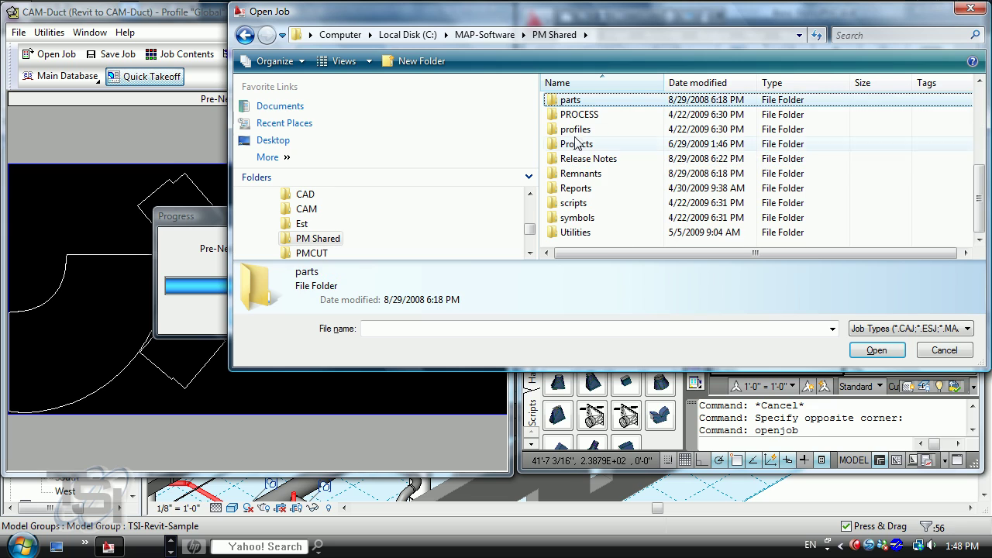
pyautogui.doubleClick(576, 145)
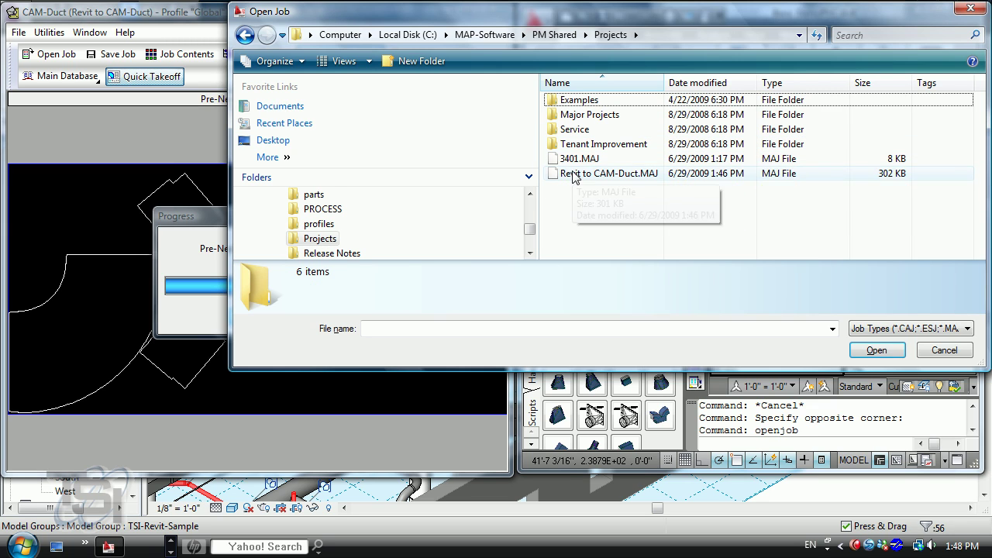
pyautogui.click(589, 174)
pyautogui.click(877, 350)
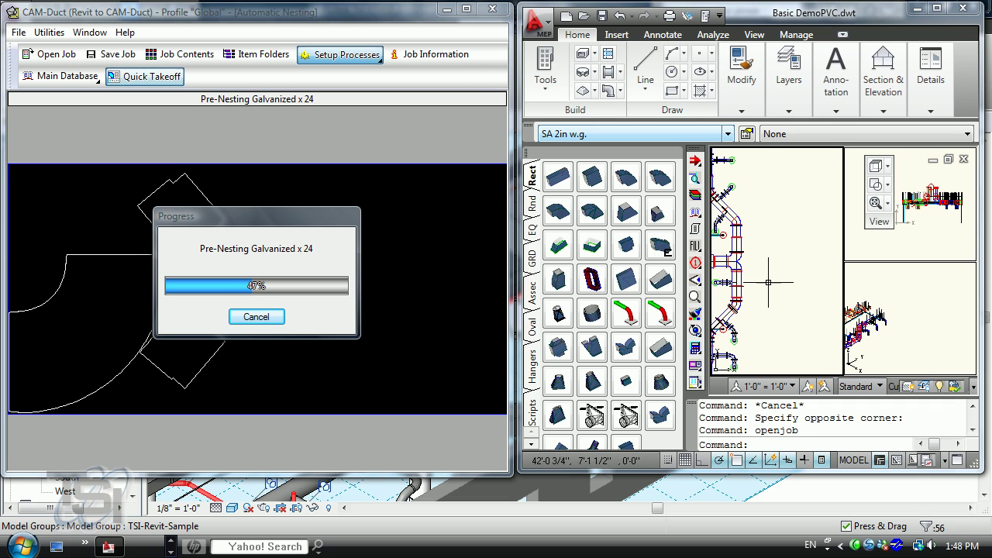
# - Pan the plan view across the ductwork and widen the CADduct window to the left
pyautogui.moveTo(768, 283); pyautogui.dragTo(809, 286, button='middle')
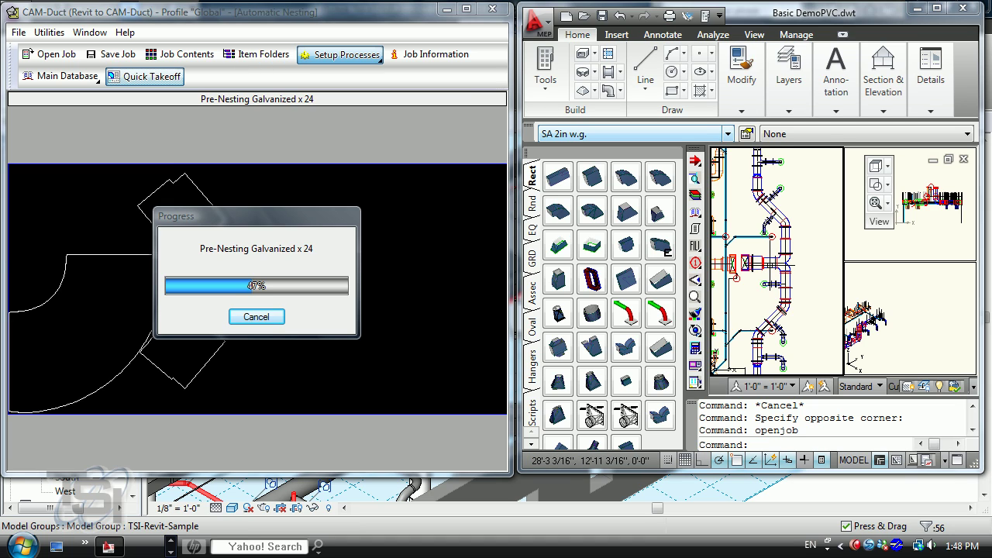
pyautogui.moveTo(809, 286); pyautogui.dragTo(791, 272, button='middle')
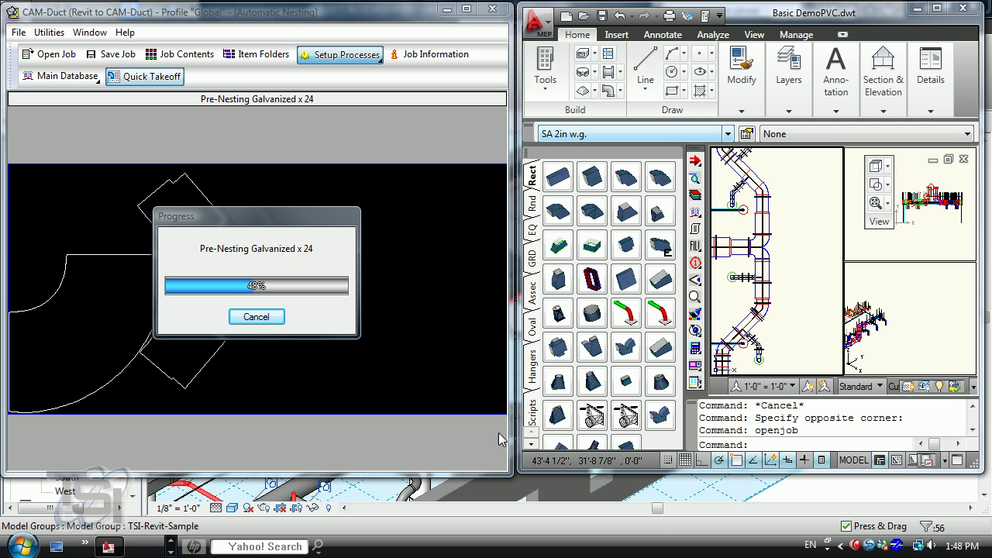
pyautogui.moveTo(518, 471); pyautogui.dragTo(250, 487)
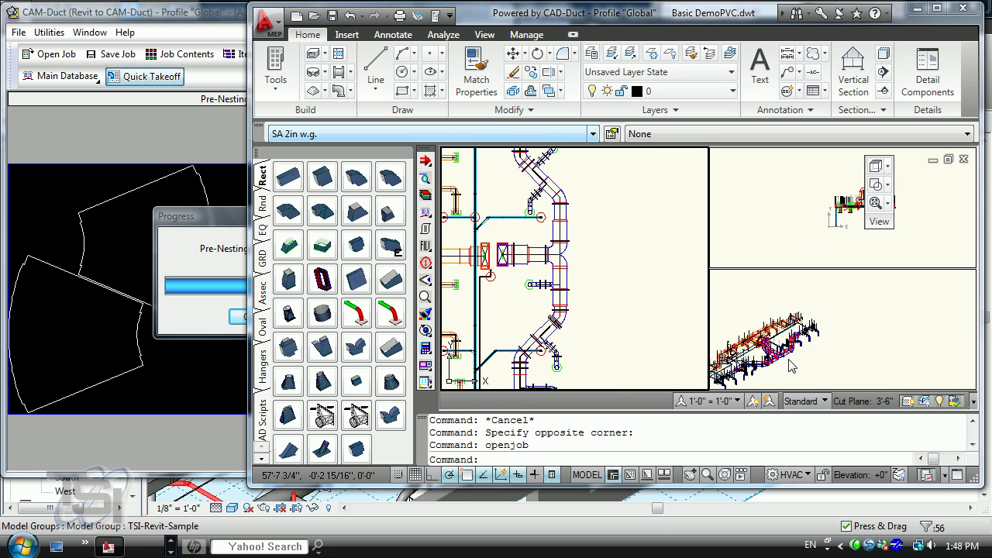
# - Run the cost breakdown on the Radius Elbow LR, Item 11, totalling $179.14
pyautogui.scroll(5, 795, 353)
pyautogui.scroll(5, 851, 344)
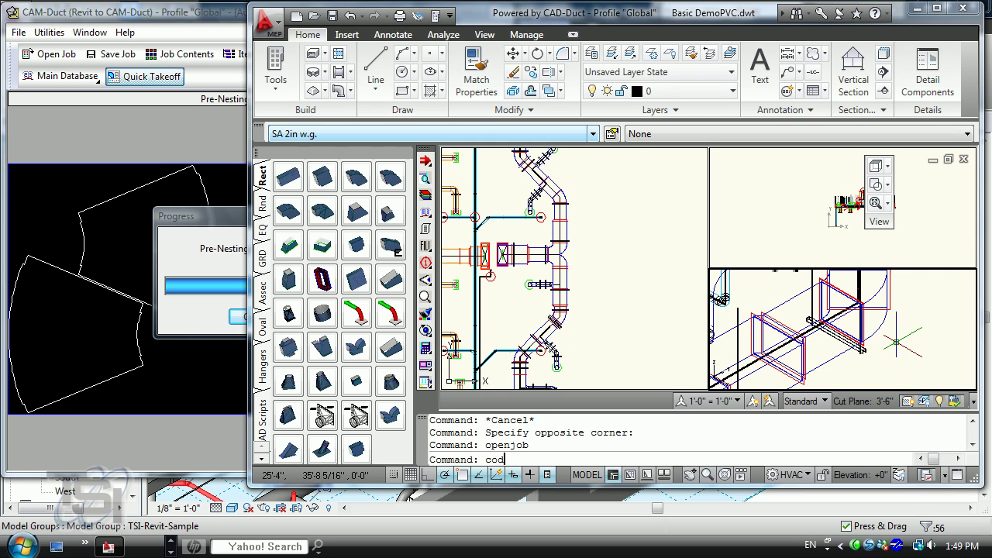
pyautogui.write('d')
pyautogui.press('Return')
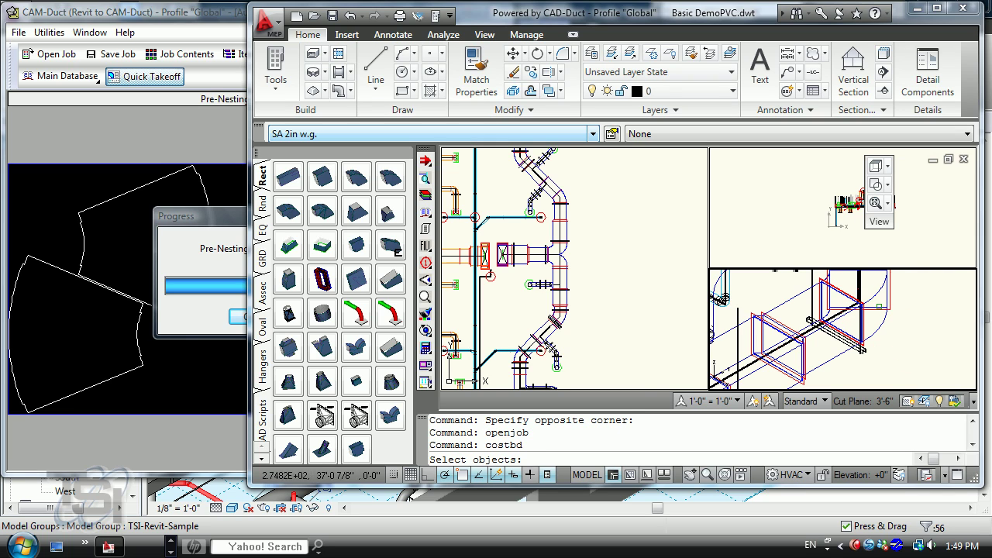
pyautogui.click(853, 325)
pyautogui.press('Return')
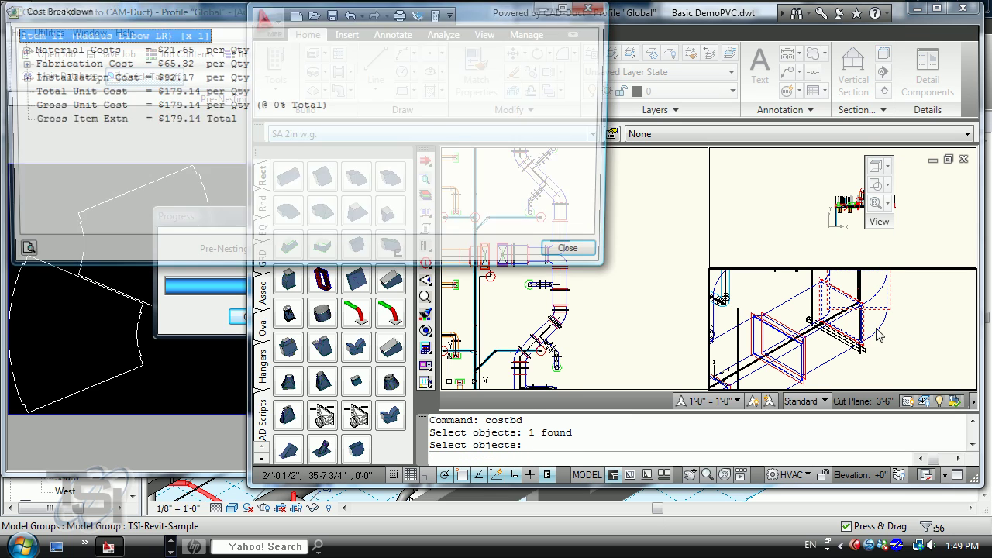
pyautogui.click(167, 119)
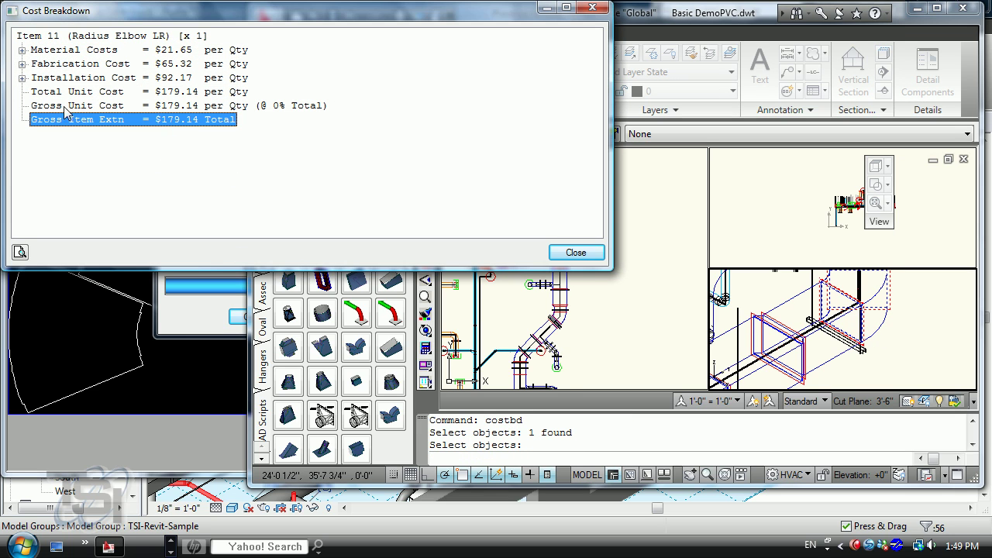
# - Expand its material, part, ancillary, connector and TDC cost details, then close the breakdown
pyautogui.click(22, 50)
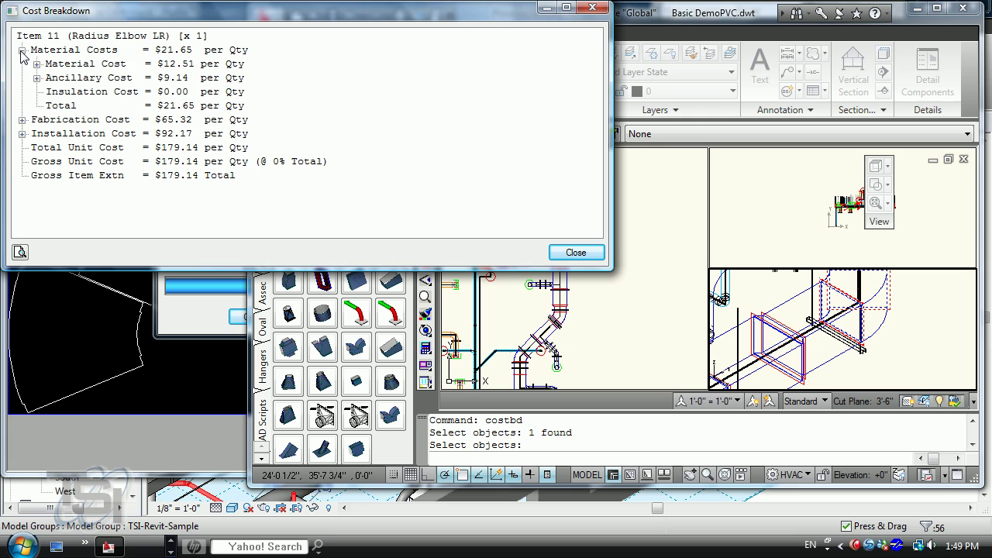
pyautogui.click(37, 64)
pyautogui.click(36, 133)
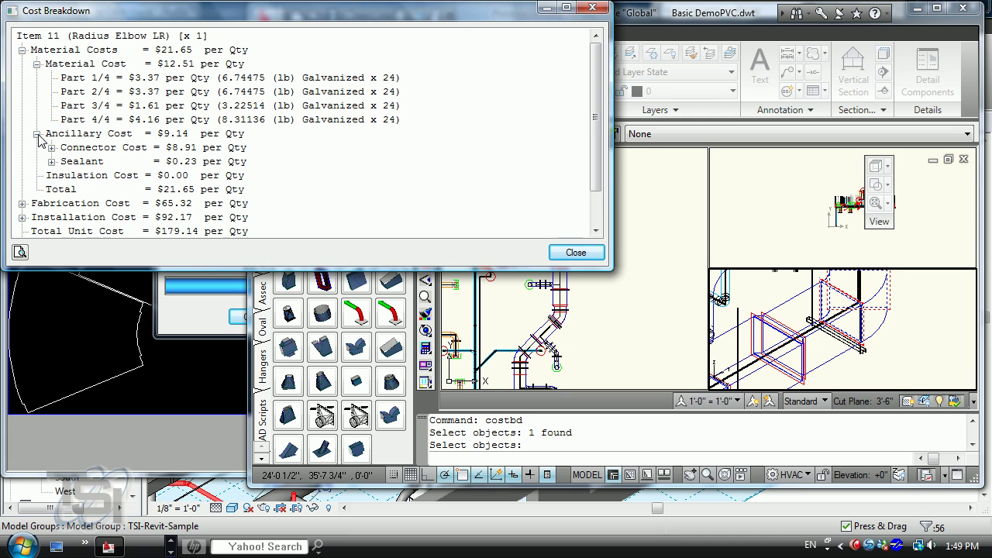
pyautogui.click(52, 148)
pyautogui.click(66, 161)
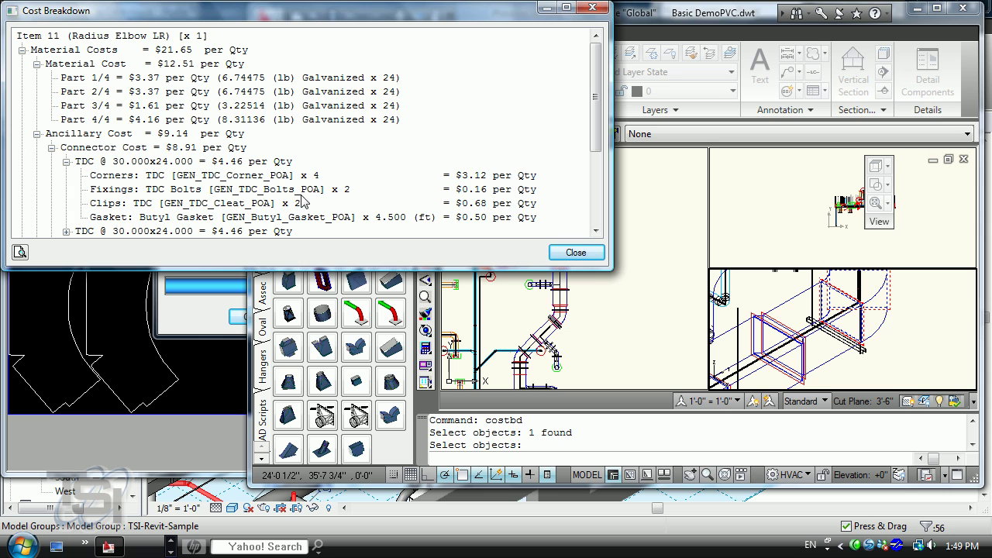
pyautogui.click(596, 230)
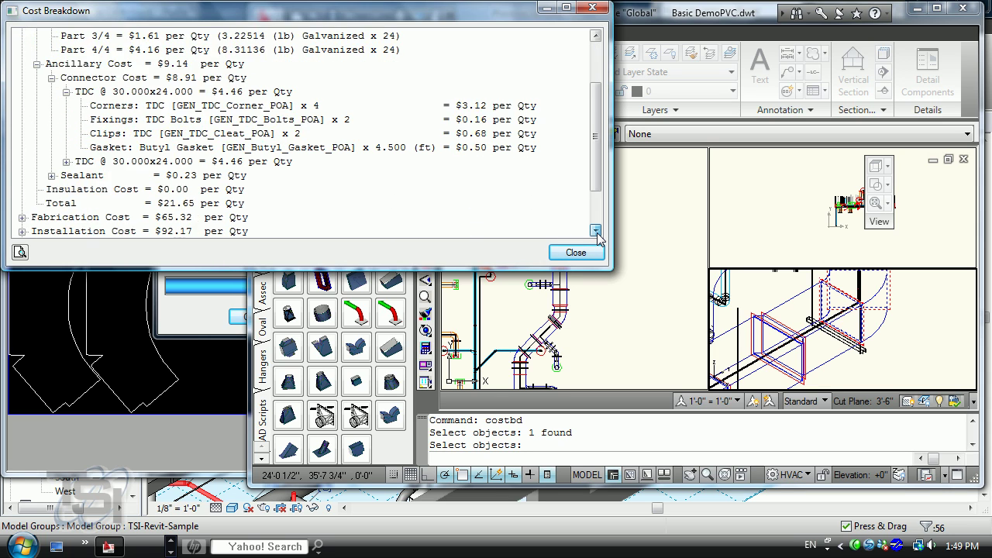
pyautogui.click(578, 252)
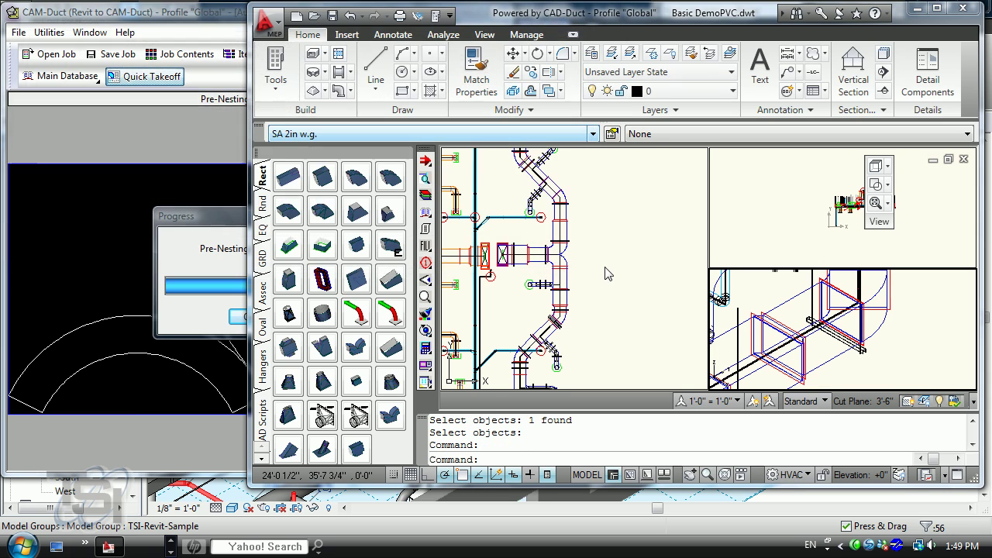
# - Cancel the stray selection and run costbd on the red valve, Item 1
pyautogui.click(756, 295)
pyautogui.moveTo(756, 295); pyautogui.dragTo(796, 320, button='middle')
pyautogui.scroll(5, 728, 298)
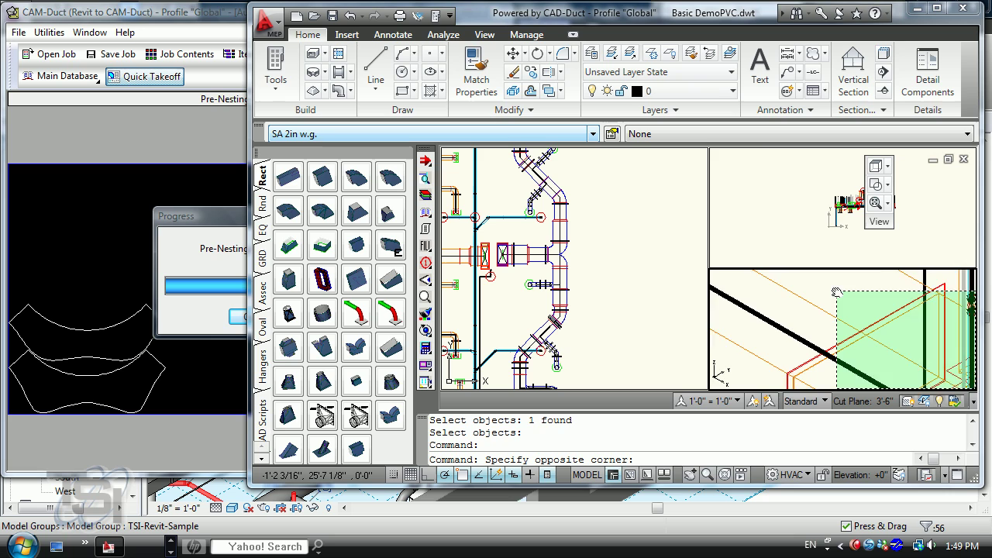
pyautogui.press('Escape')
pyautogui.press('Escape')
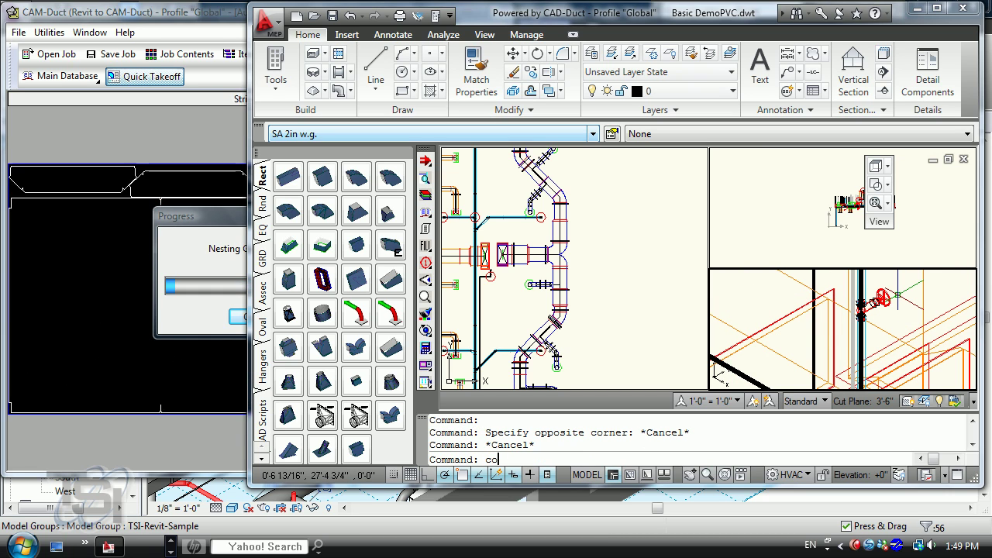
pyautogui.write('costbd')
pyautogui.press('Return')
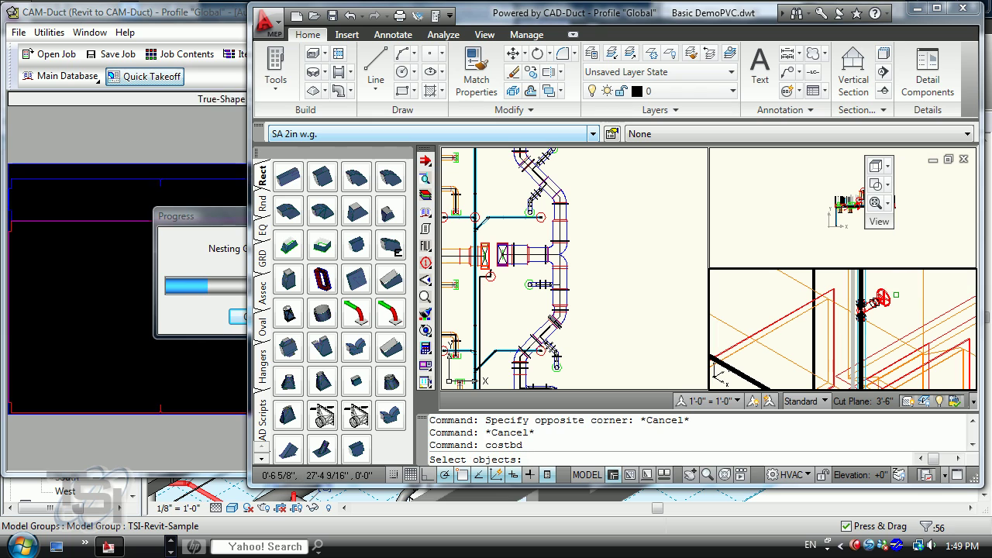
pyautogui.click(886, 302)
pyautogui.press('Return')
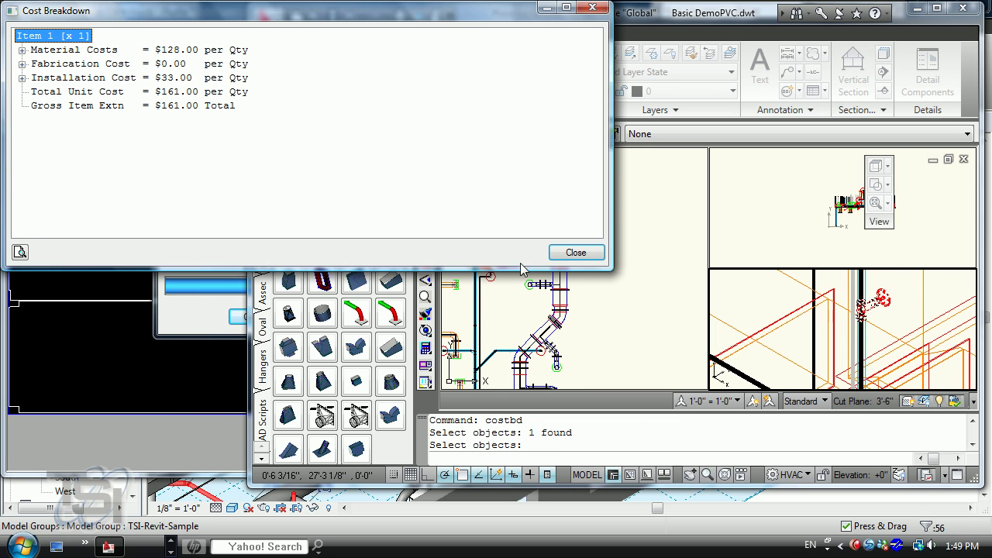
# - Review the valve's $128 Nibco material and $33 installation costs, $161 total, then close
pyautogui.click(171, 109)
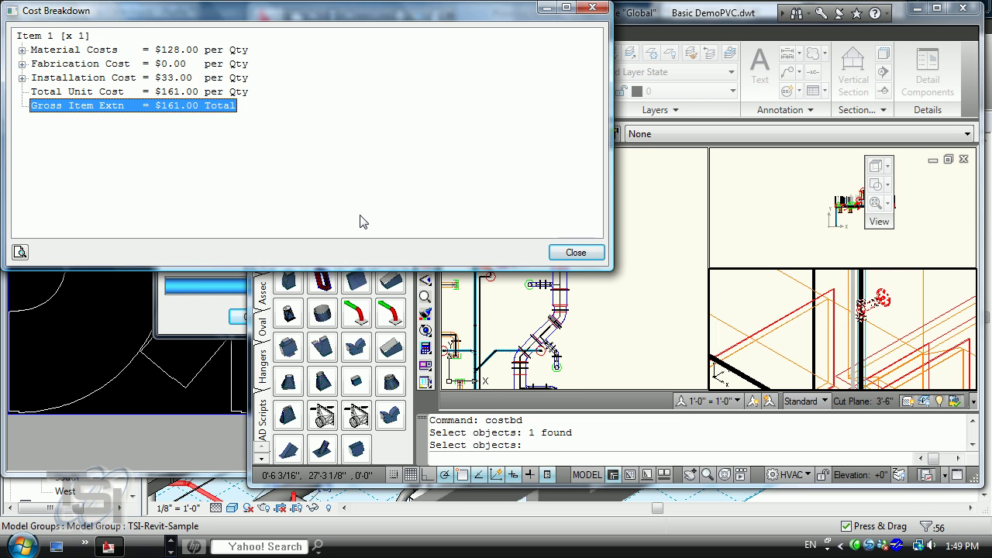
pyautogui.click(23, 49)
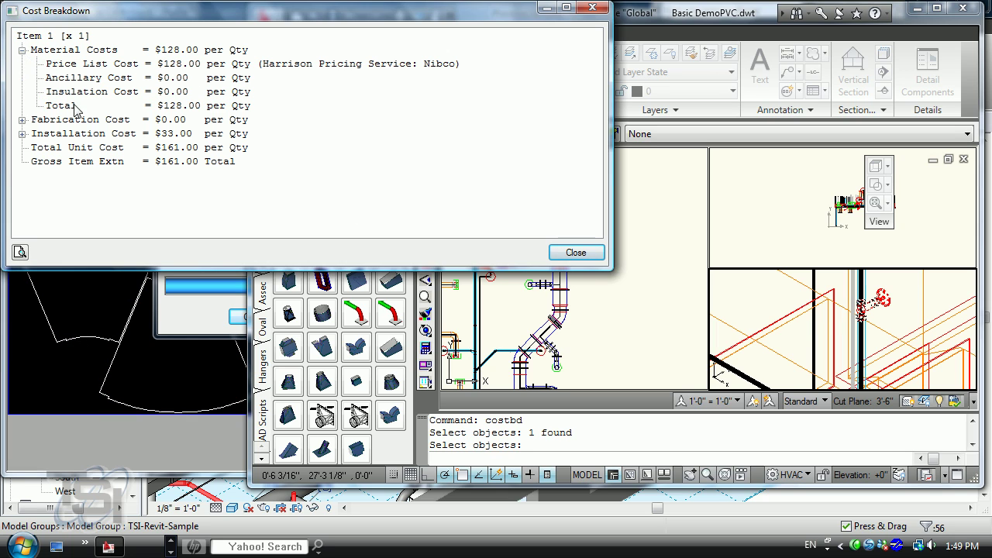
pyautogui.click(237, 66)
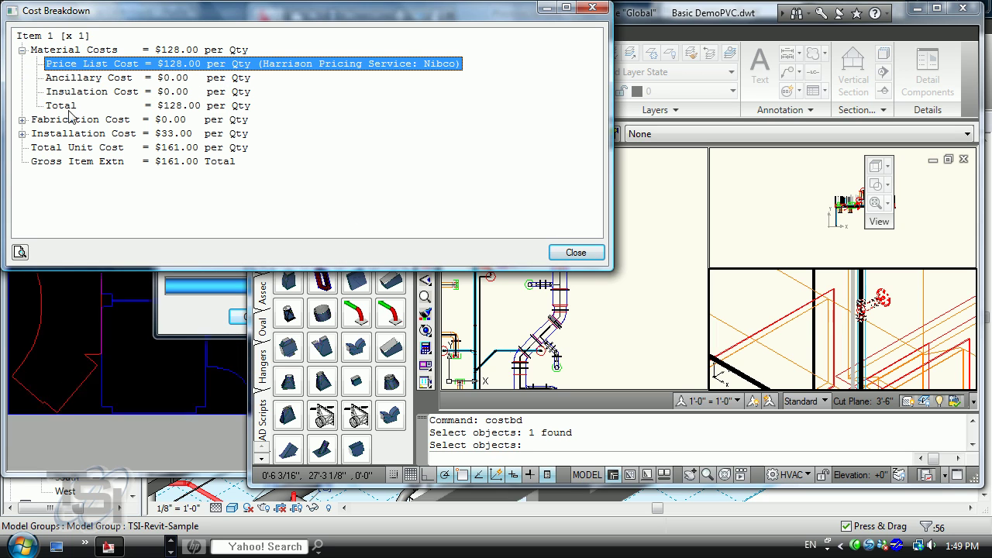
pyautogui.click(23, 133)
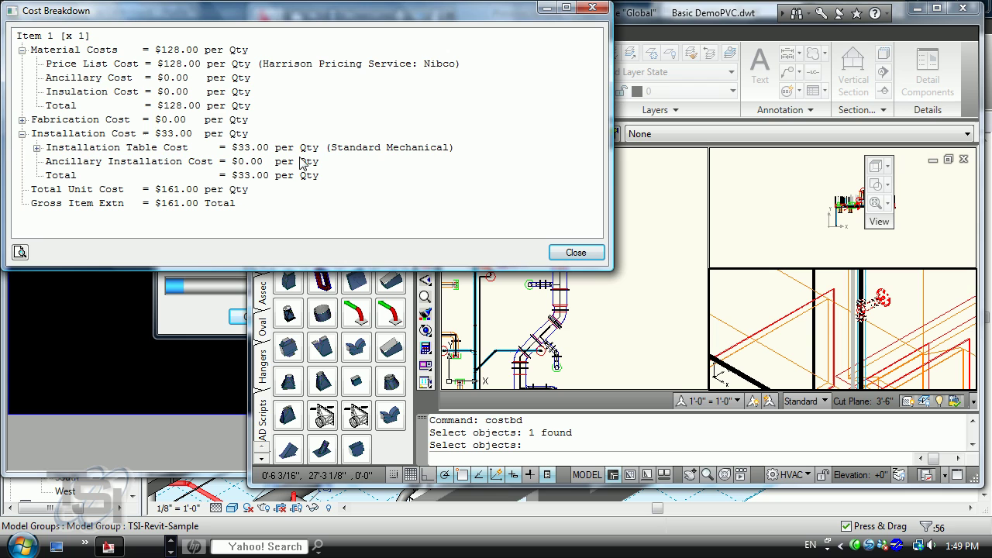
pyautogui.click(576, 254)
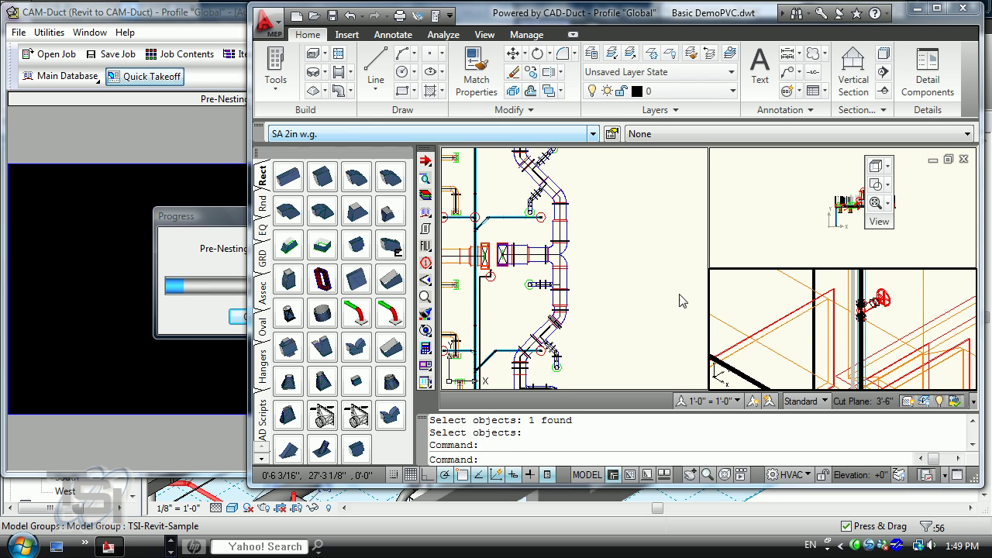
# - Zoom into the 3-D view to inspect a fitting's tooltip, then zoom out and pan the plan
pyautogui.scroll(2, 781, 274)
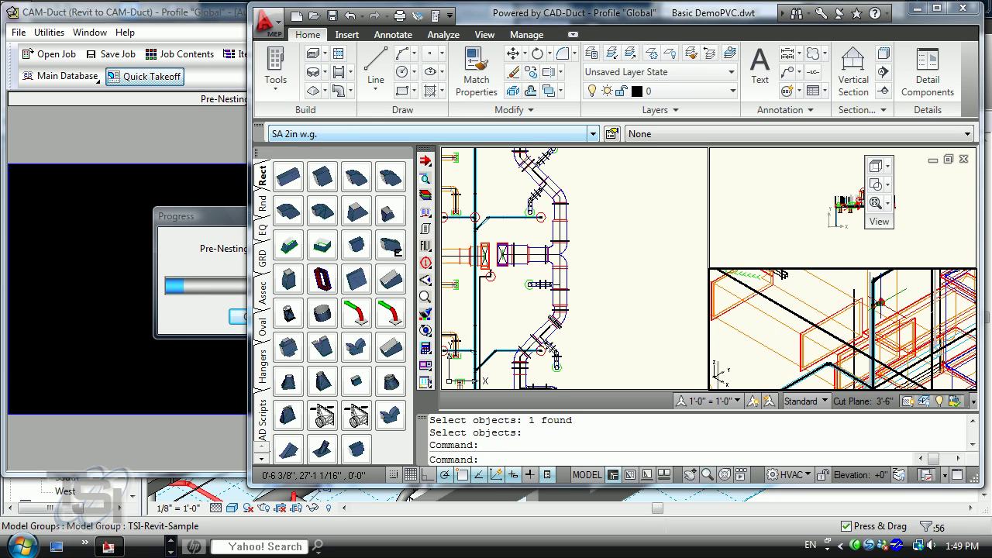
pyautogui.scroll(5, 873, 306)
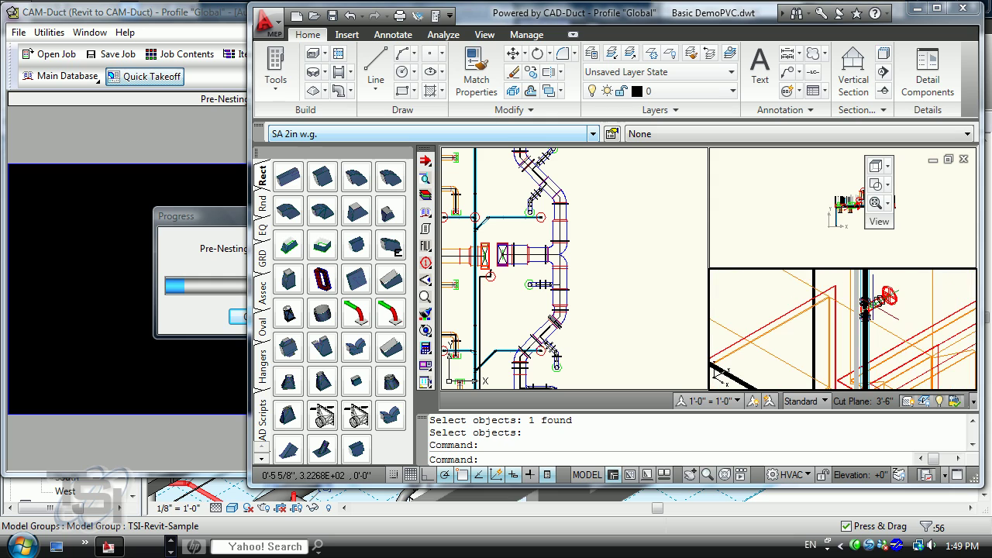
pyautogui.scroll(3, 869, 306)
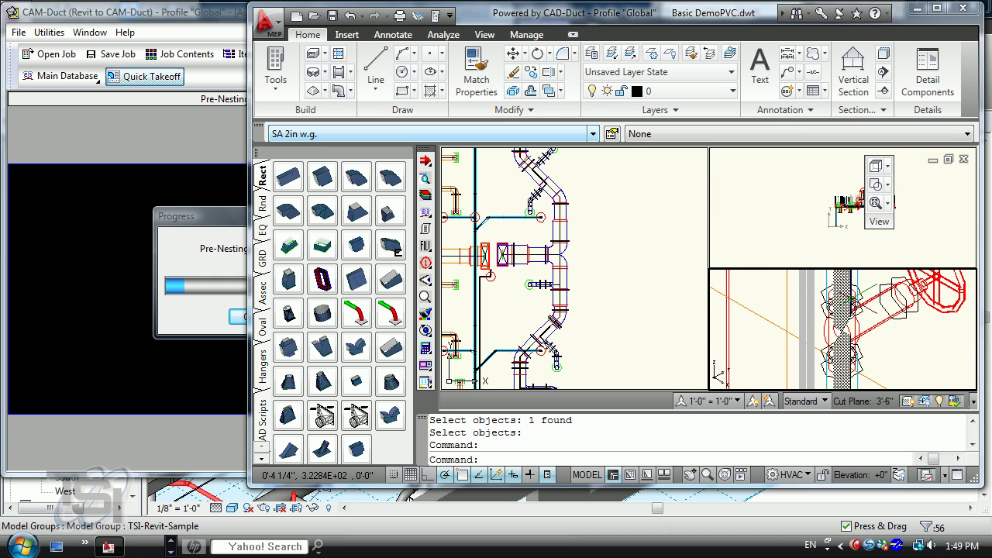
pyautogui.moveTo(864, 293)
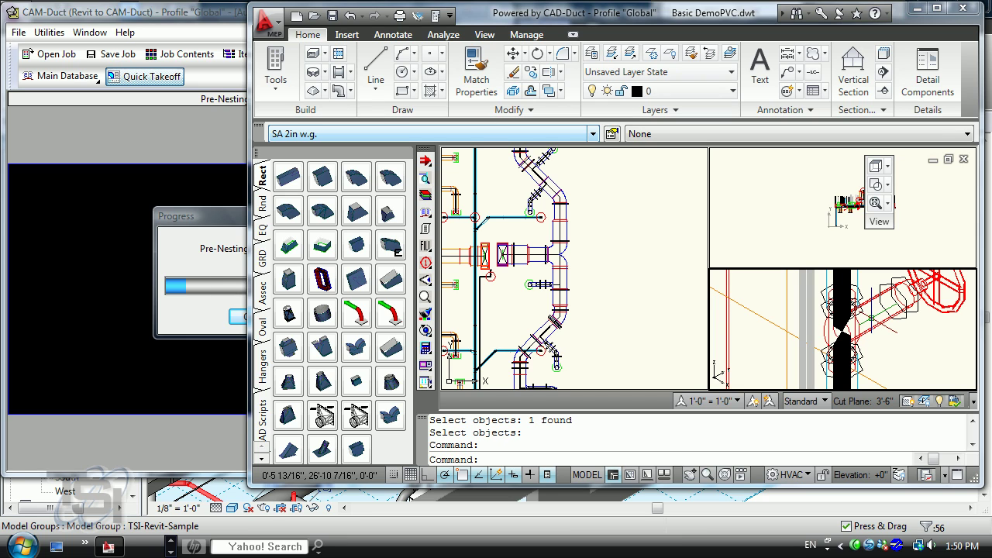
pyautogui.scroll(-4, 657, 279)
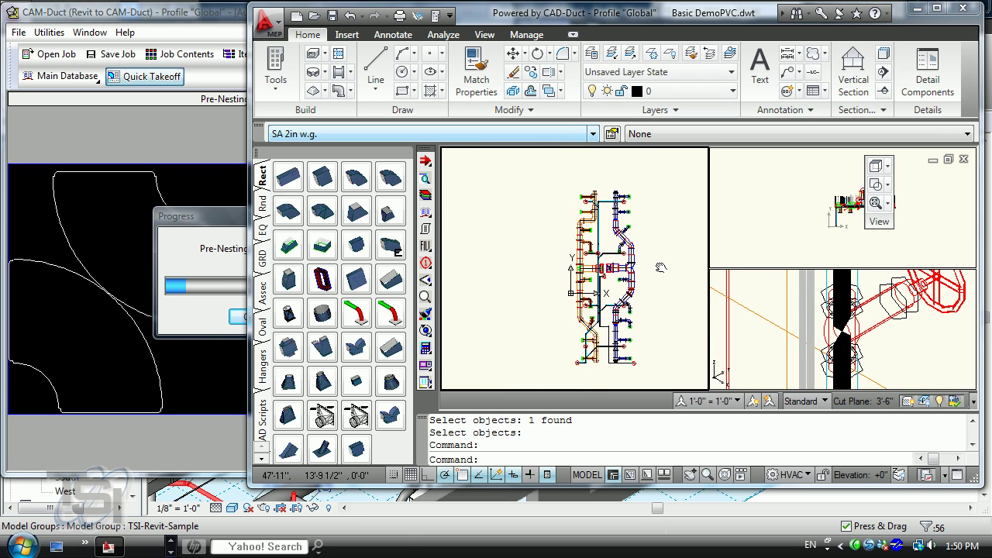
pyautogui.moveTo(660, 267); pyautogui.dragTo(662, 266, button='middle')
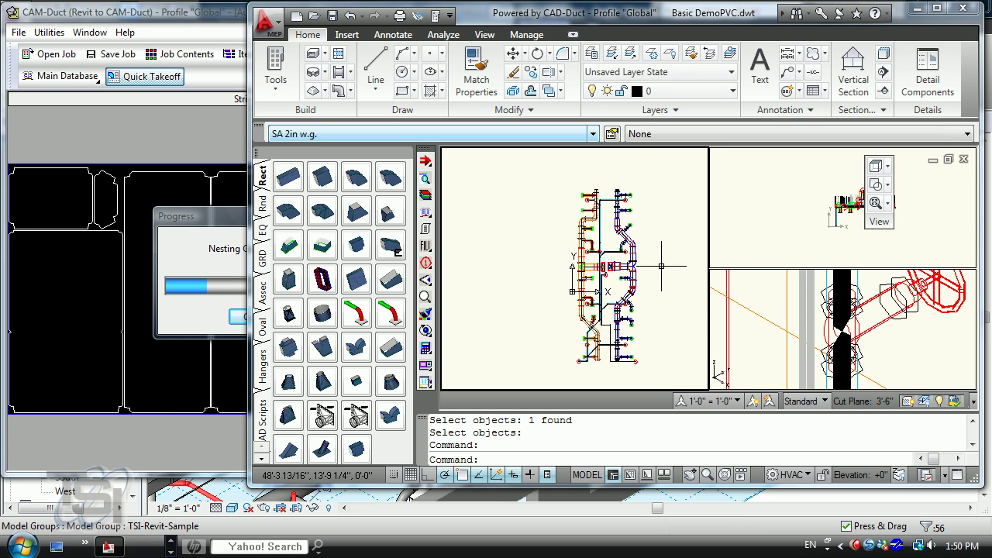
# - Bring CAM-Duct forward and acknowledge the Batch Process Complete message
pyautogui.click(226, 14)
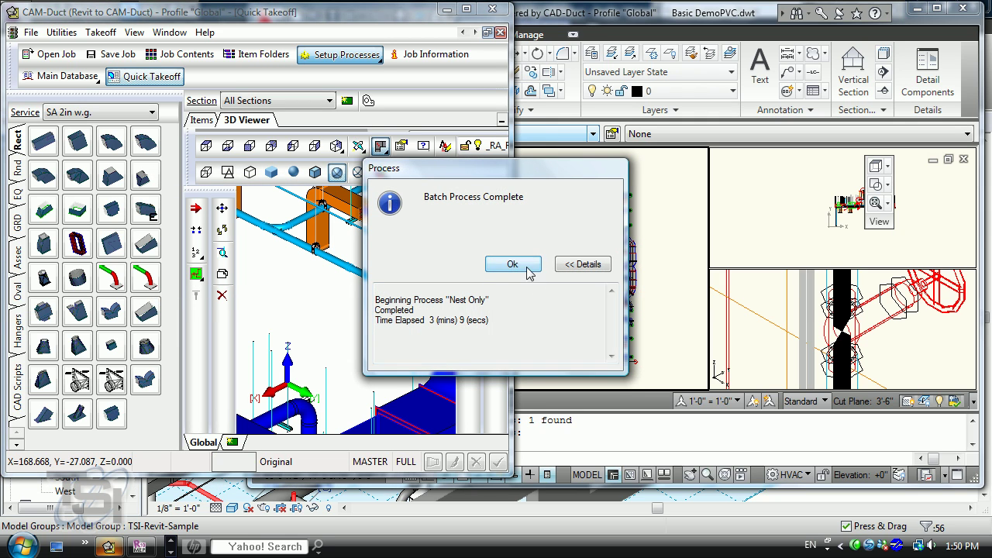
pyautogui.click(515, 266)
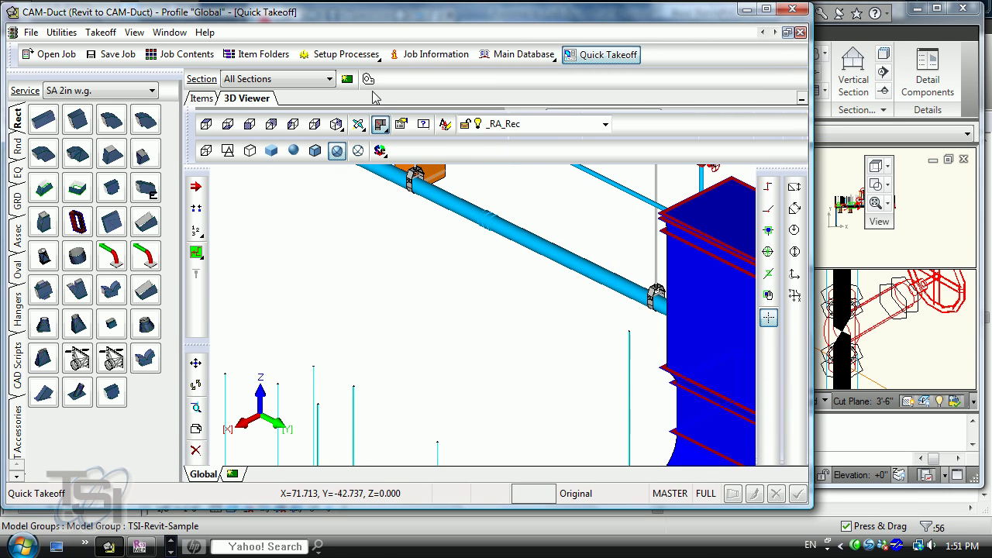
# - From the job's nests list (1260–1299), load nest 1271's Cutting Table G-code into the NC Reader
pyautogui.click(180, 54)
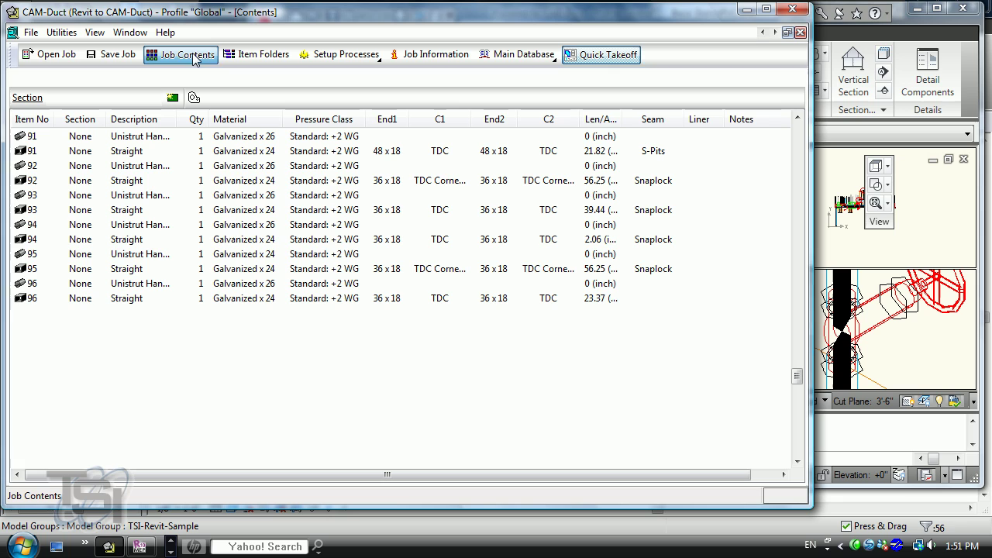
pyautogui.click(62, 80)
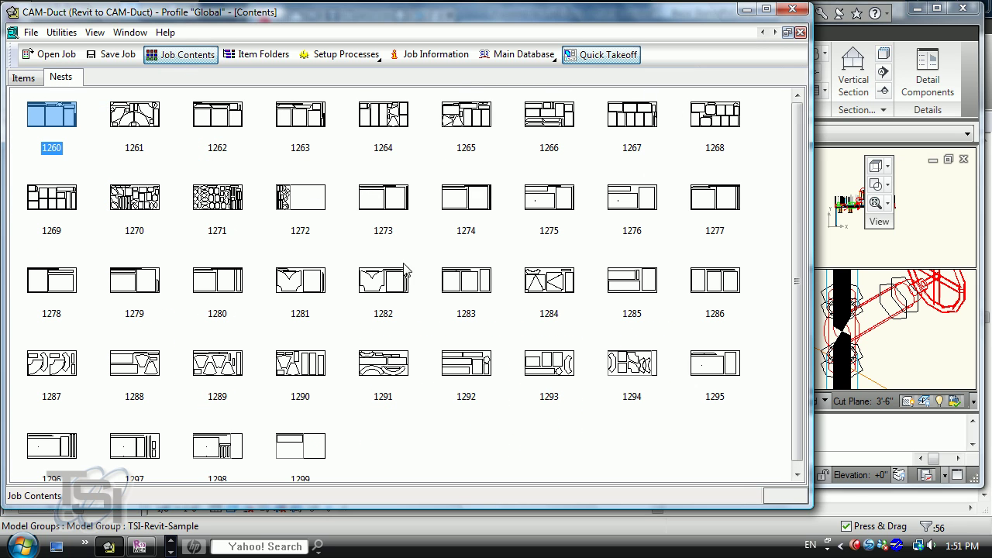
pyautogui.click(238, 210)
pyautogui.rightClick(213, 201)
pyautogui.moveTo(358, 236)
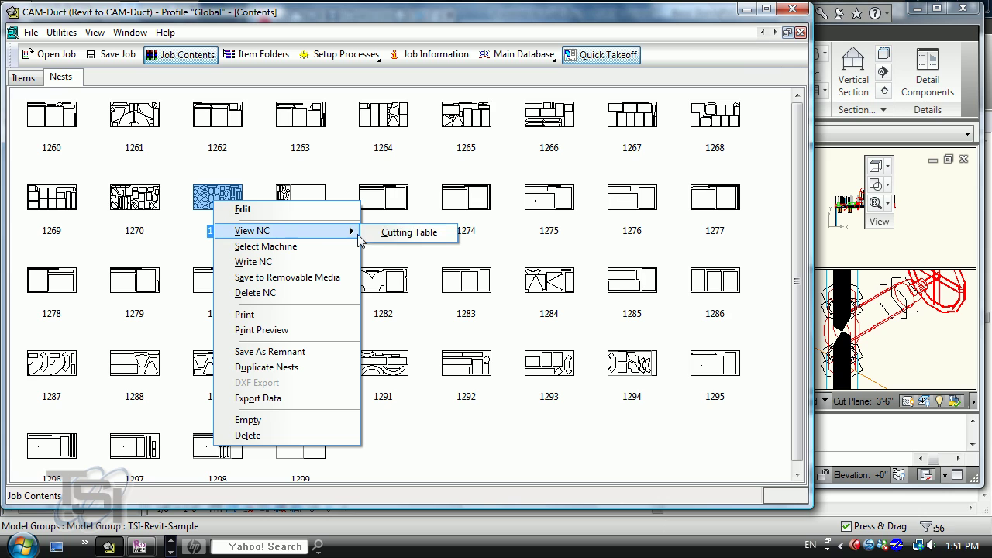
pyautogui.click(392, 234)
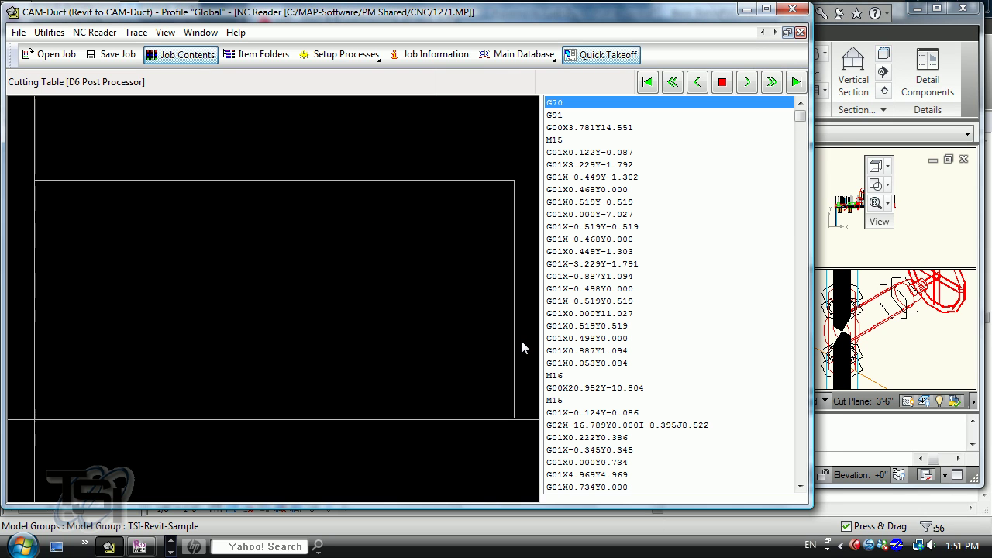
# - Run nest 1271's cutting simulation through to the end: 243.293 ft of cutting in 2:55 minutes
pyautogui.click(771, 83)
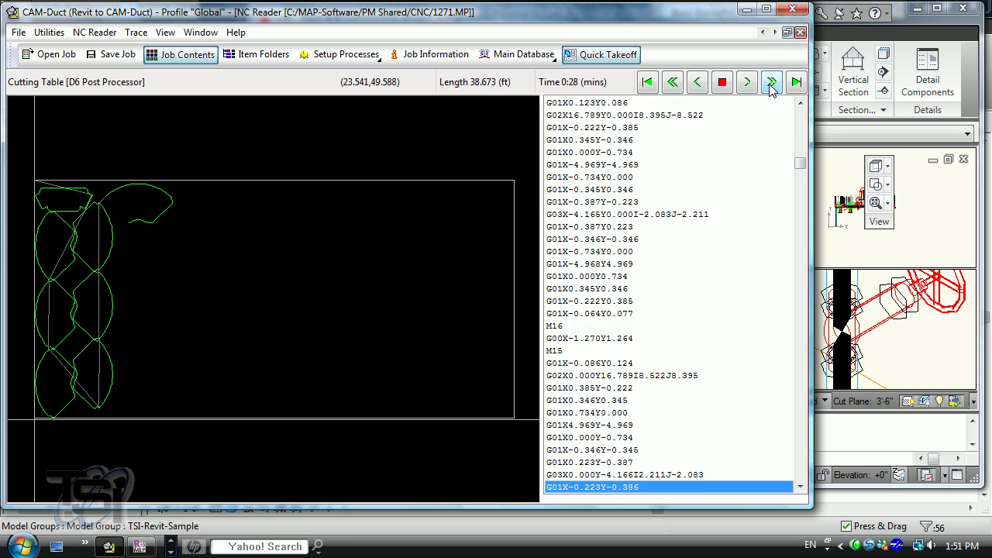
pyautogui.click(797, 84)
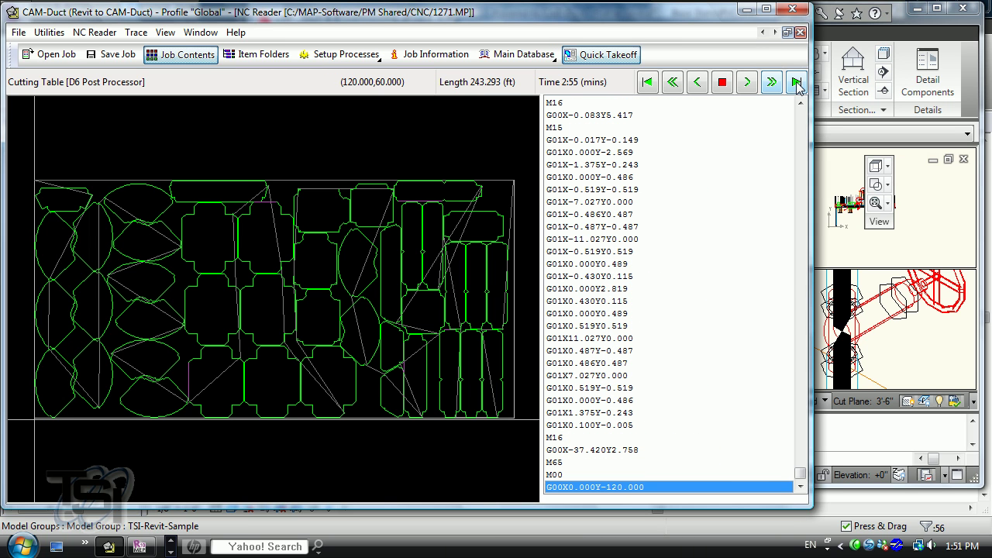